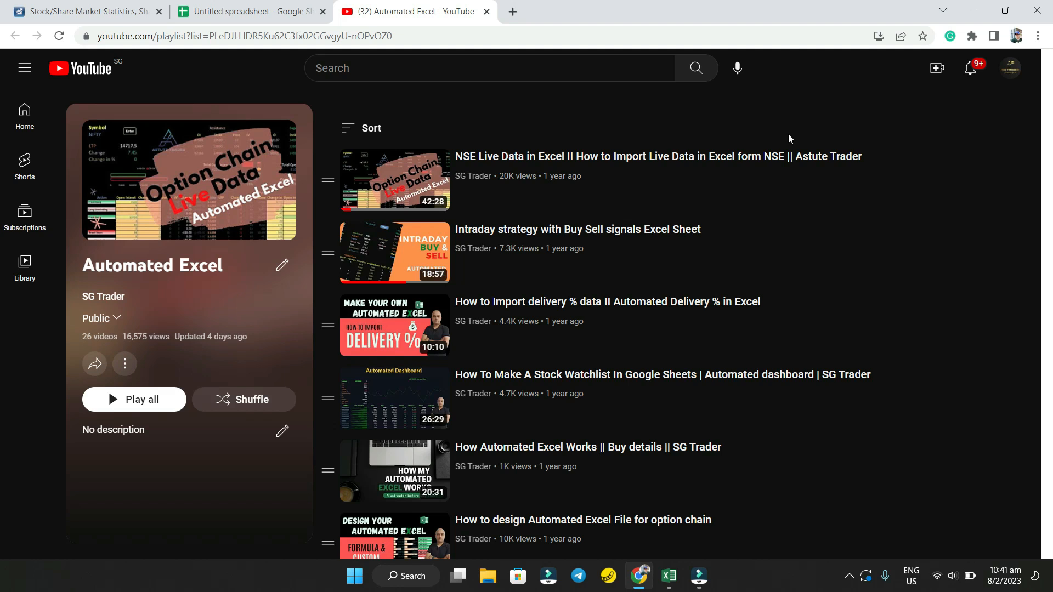
# - Look through the videos in the Automated Excel playlist, and close the playlist page
pyautogui.scroll(-5, 805, 291)
pyautogui.scroll(-4, 807, 290)
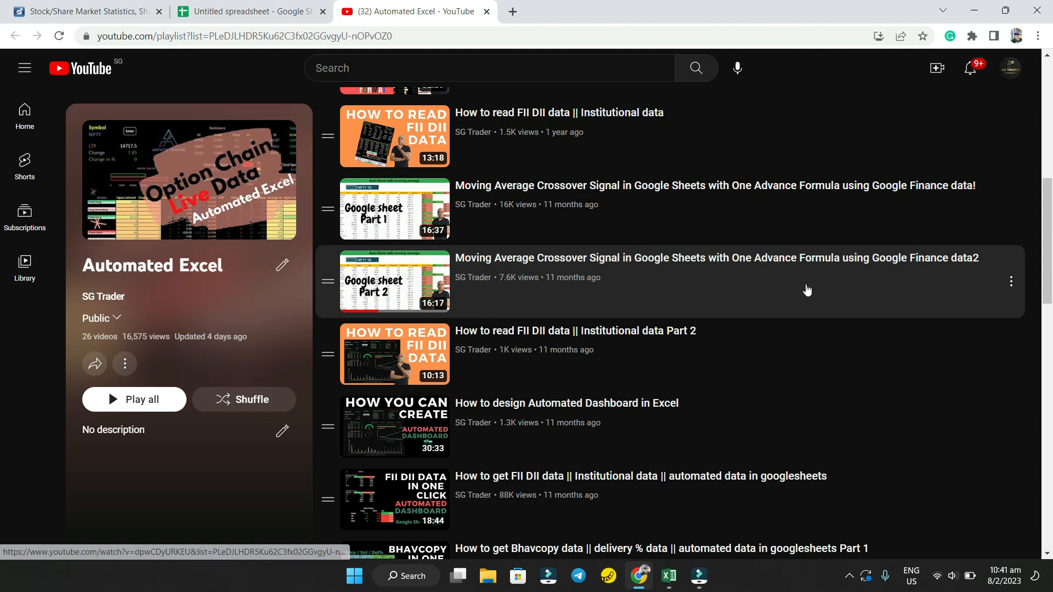
pyautogui.scroll(-7, 806, 290)
pyautogui.scroll(-5, 807, 290)
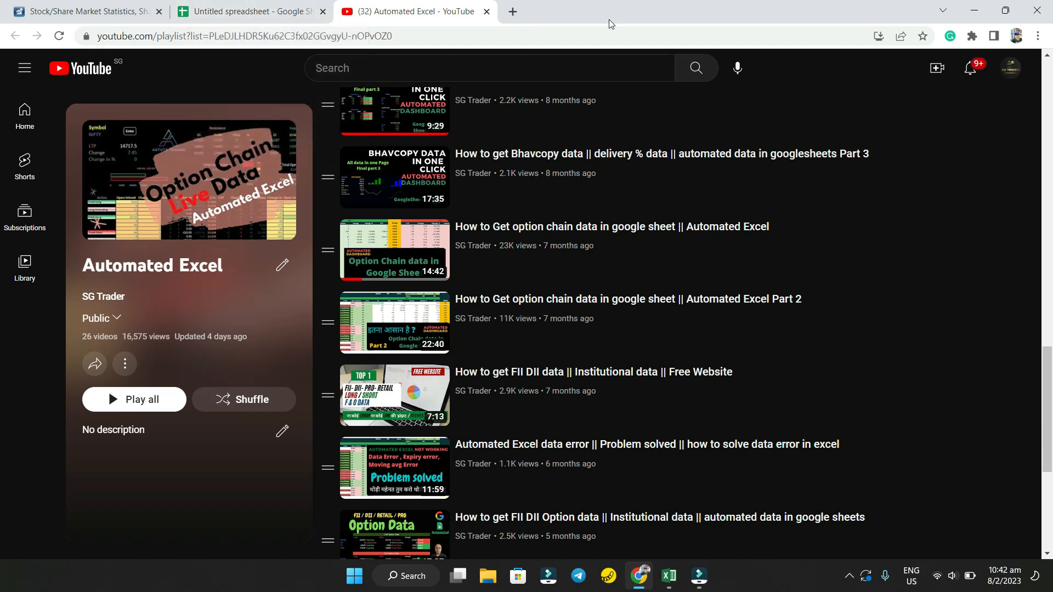
pyautogui.click(486, 12)
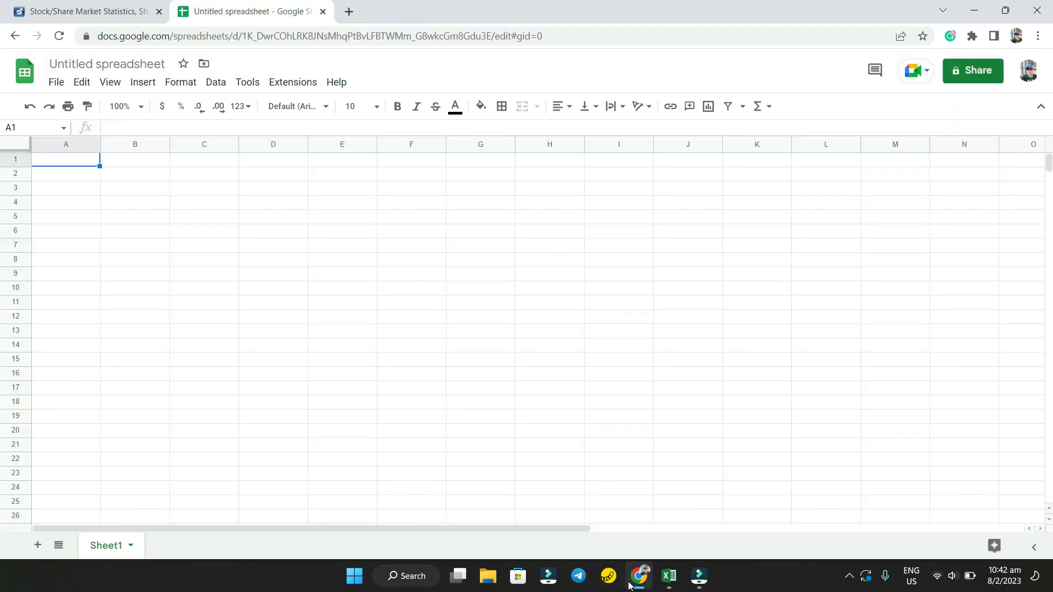
# - Switch to the blank Excel workbook and bring up the Power Query commands
pyautogui.click(669, 576)
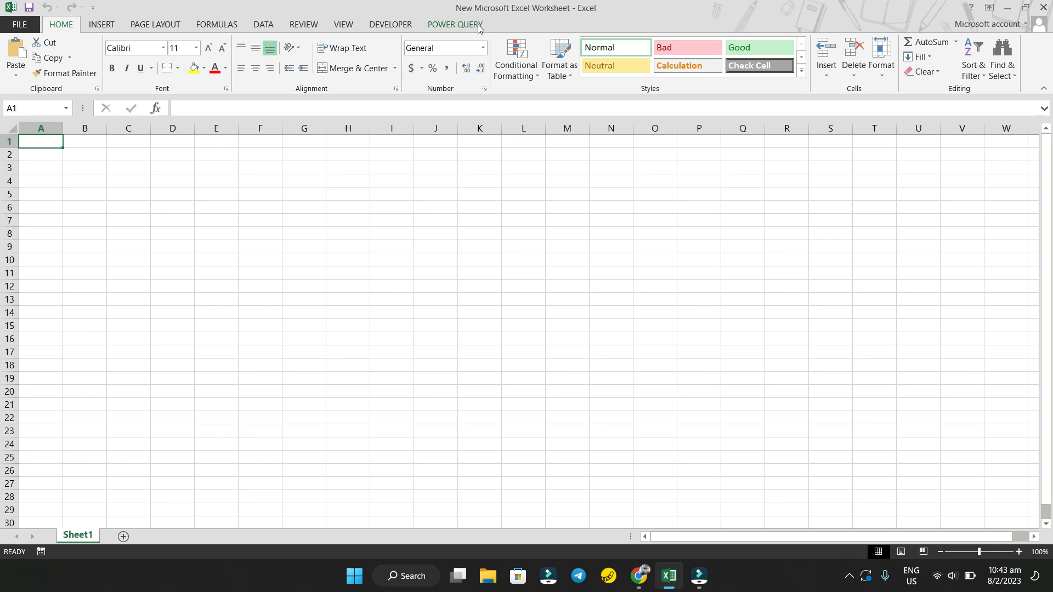
pyautogui.click(257, 24)
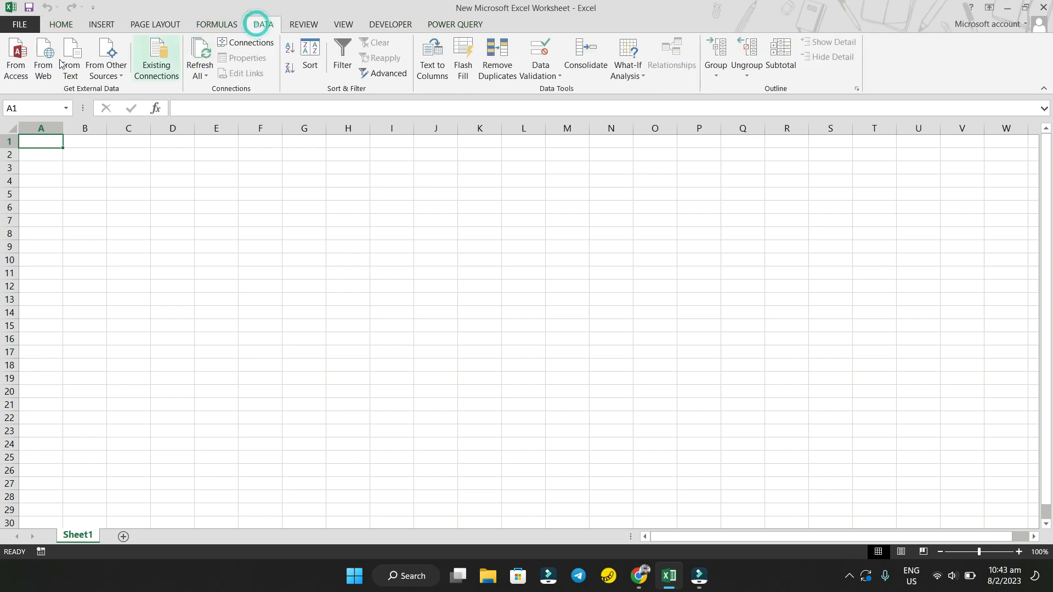
pyautogui.click(451, 25)
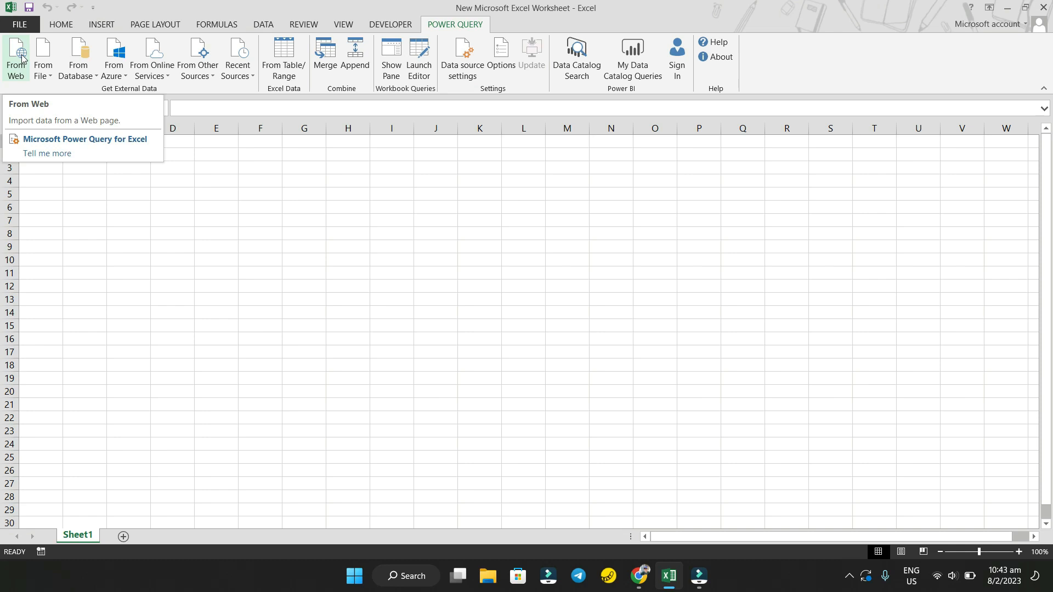
# - Switch to the Moneycontrol page in Chrome and open its F&O market snapshot
pyautogui.click(638, 578)
pyautogui.click(75, 7)
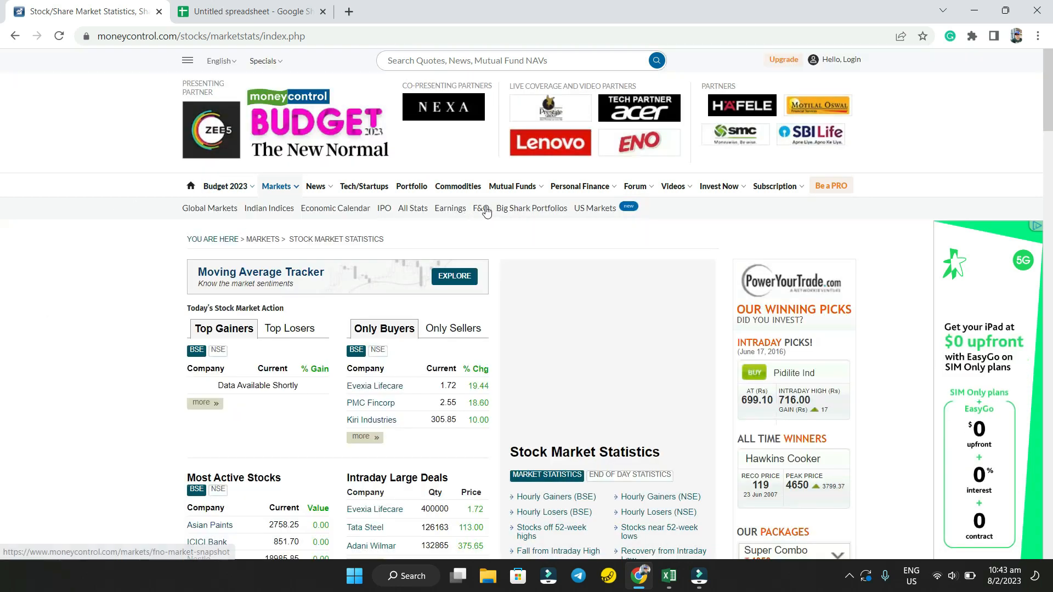
pyautogui.click(485, 209)
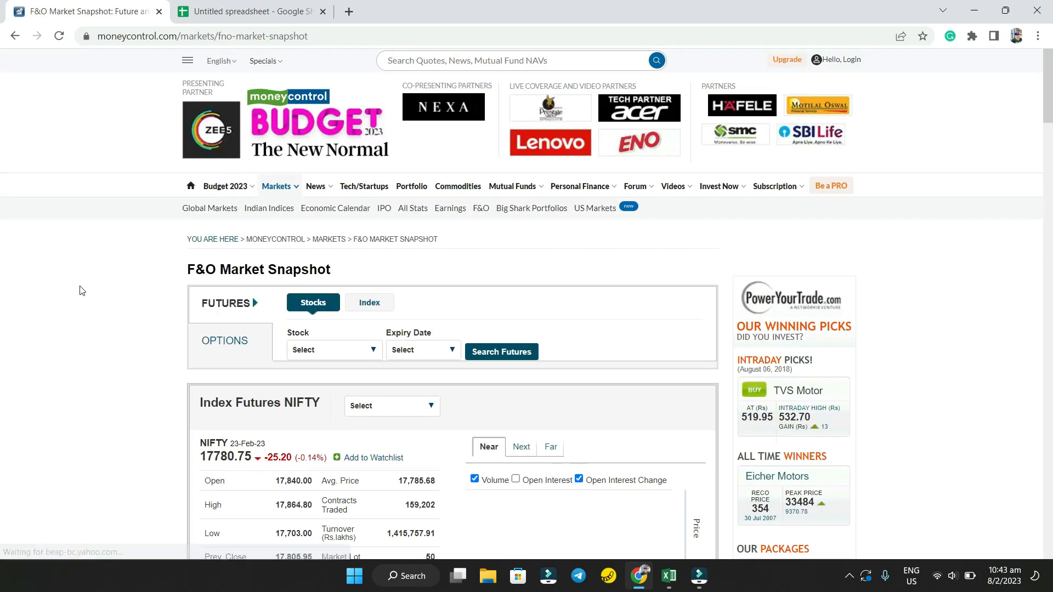
# - Search index futures for NIFTY with the expiry date 23-02-2023
pyautogui.scroll(-2, 113, 326)
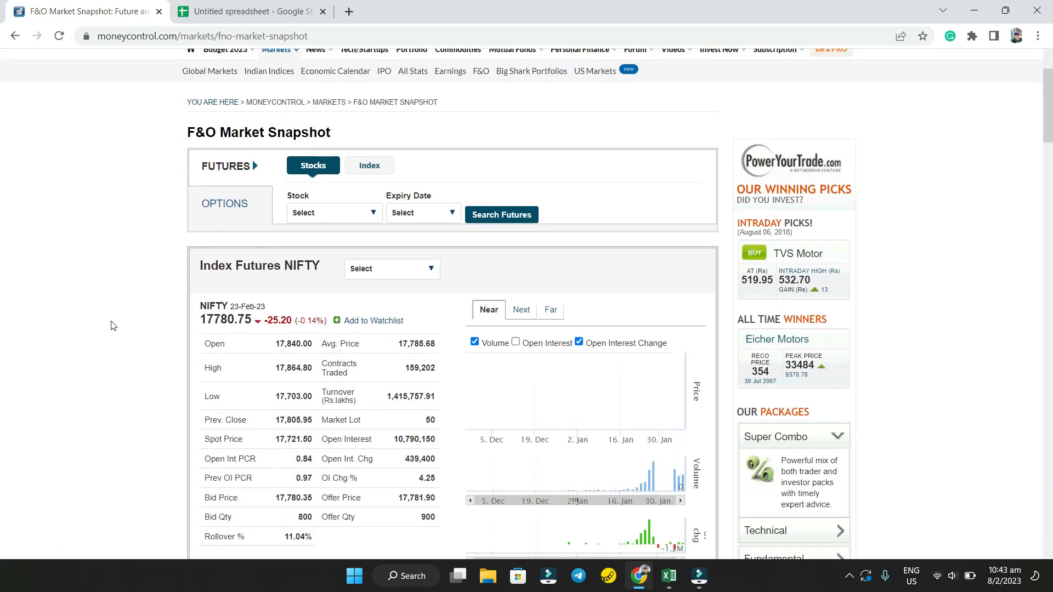
pyautogui.click(369, 166)
pyautogui.click(346, 211)
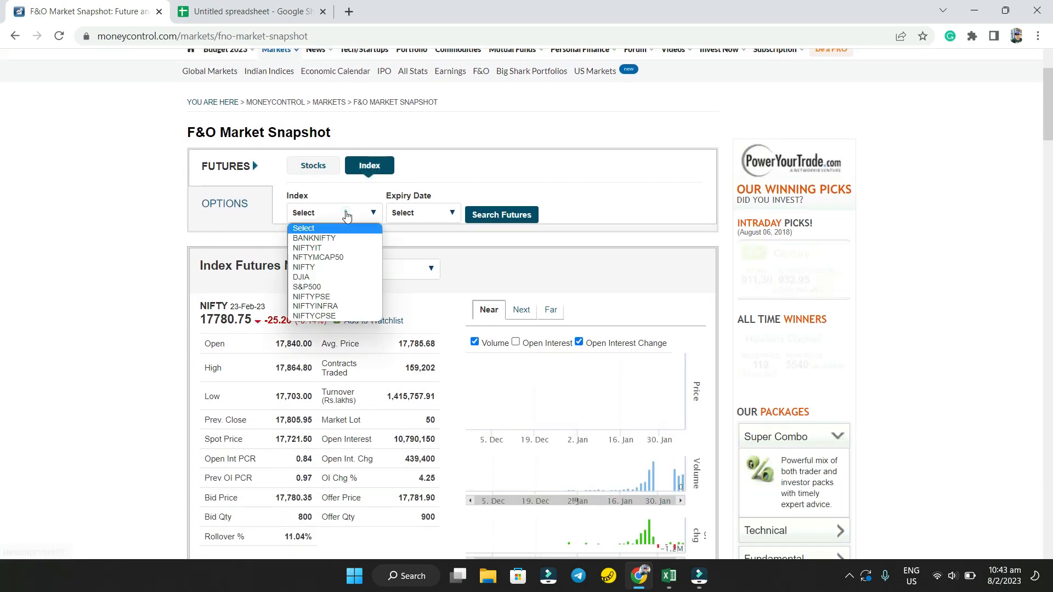
pyautogui.click(313, 267)
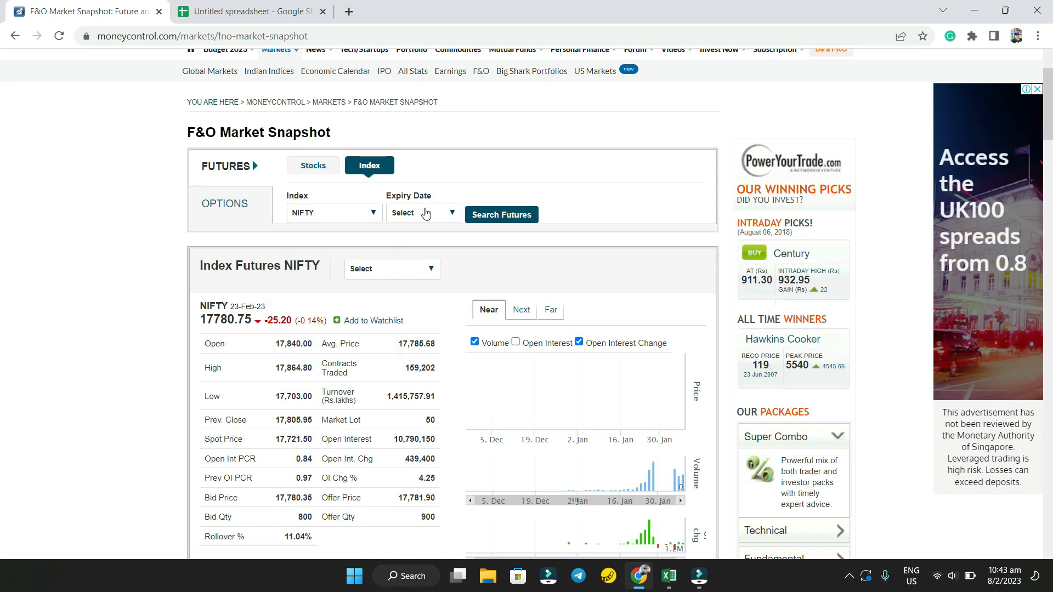
pyautogui.click(424, 209)
pyautogui.click(430, 238)
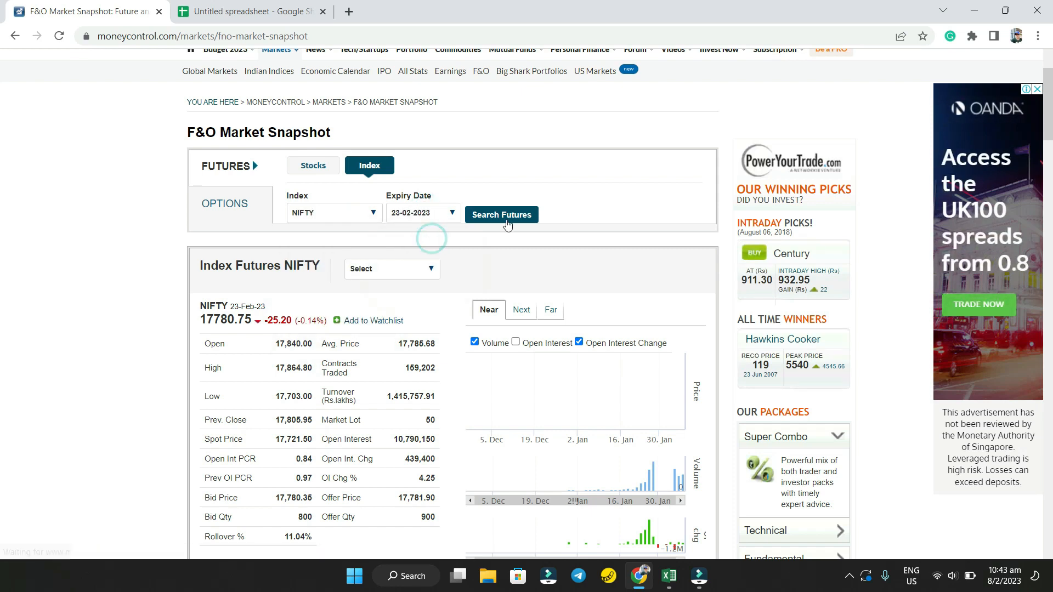
pyautogui.click(509, 218)
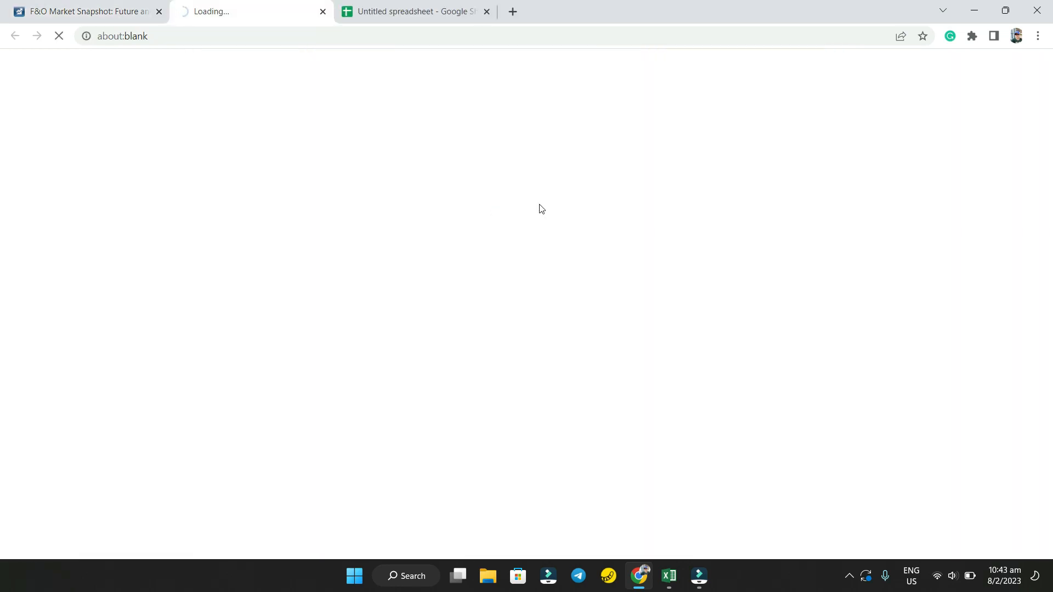
# - Review the NIFTY 23Feb2023 futures quote with its option chain, and copy the page's web address
pyautogui.scroll(-5, 539, 208)
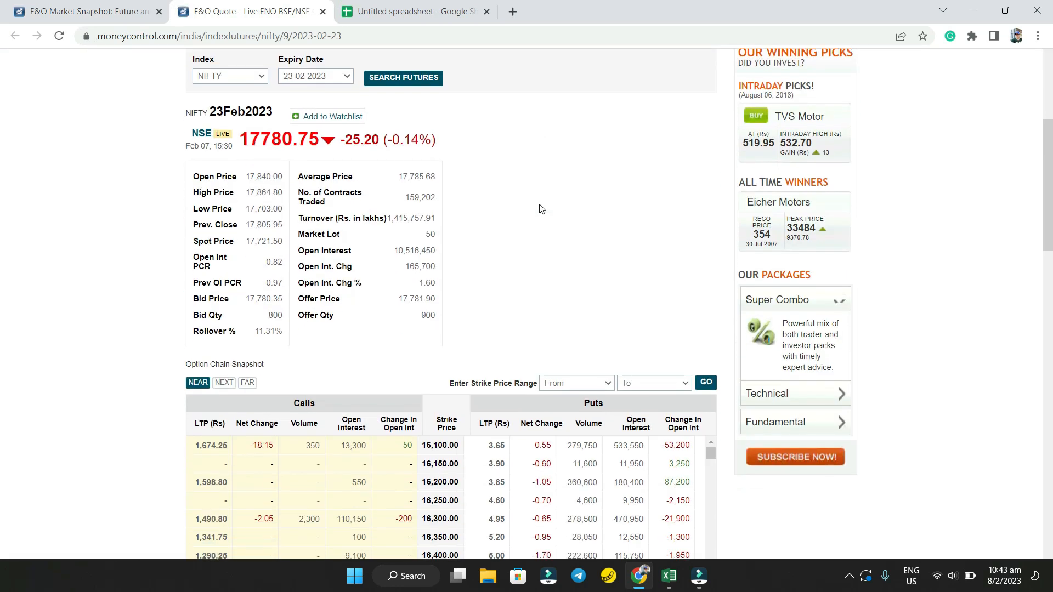
pyautogui.scroll(-20, 539, 208)
pyautogui.scroll(15, 540, 205)
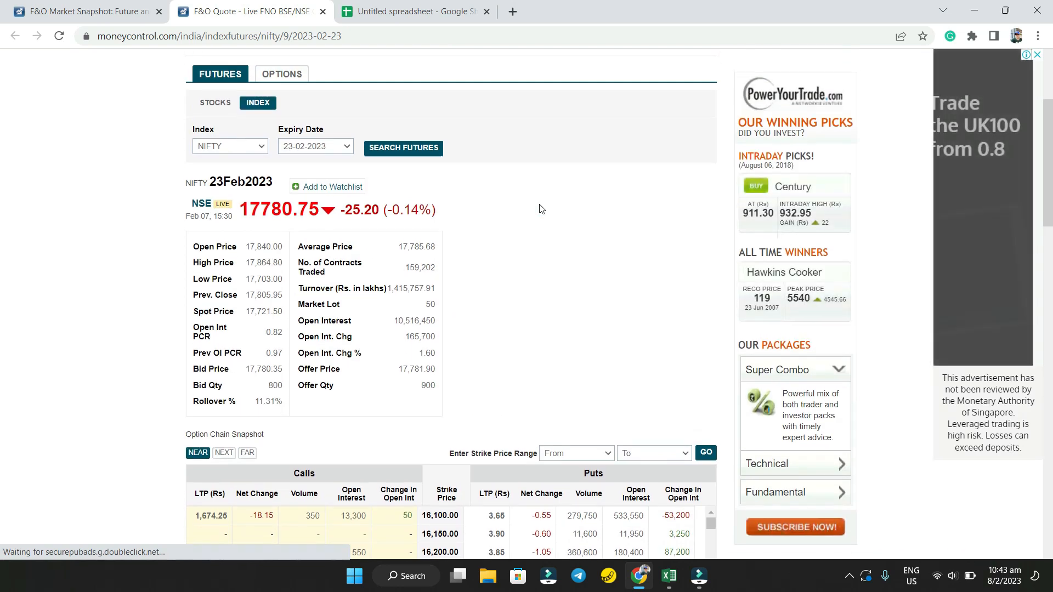
pyautogui.scroll(4, 539, 208)
pyautogui.click(360, 36)
pyautogui.hotkey('ctrl', 'c')
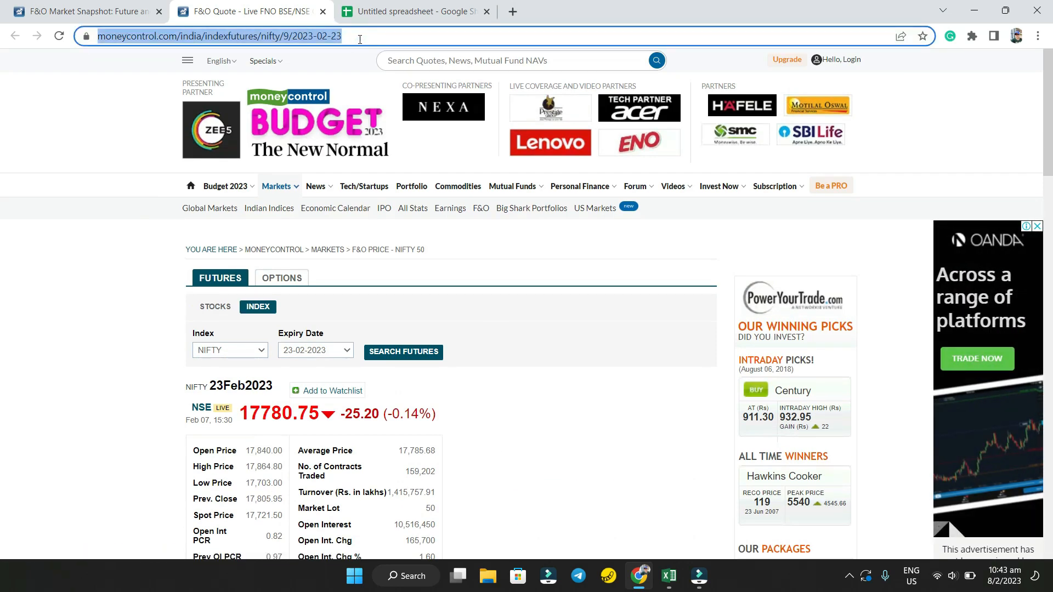
# - Switch to Excel and connect a Power Query web import to the copied Moneycontrol NIFTY futures address
pyautogui.click(669, 576)
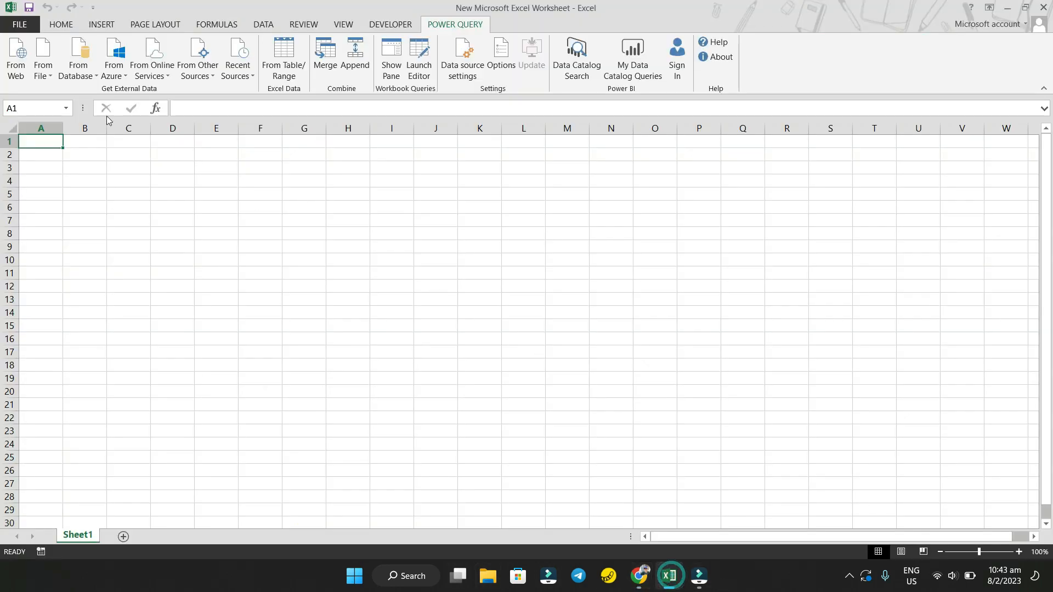
pyautogui.click(18, 61)
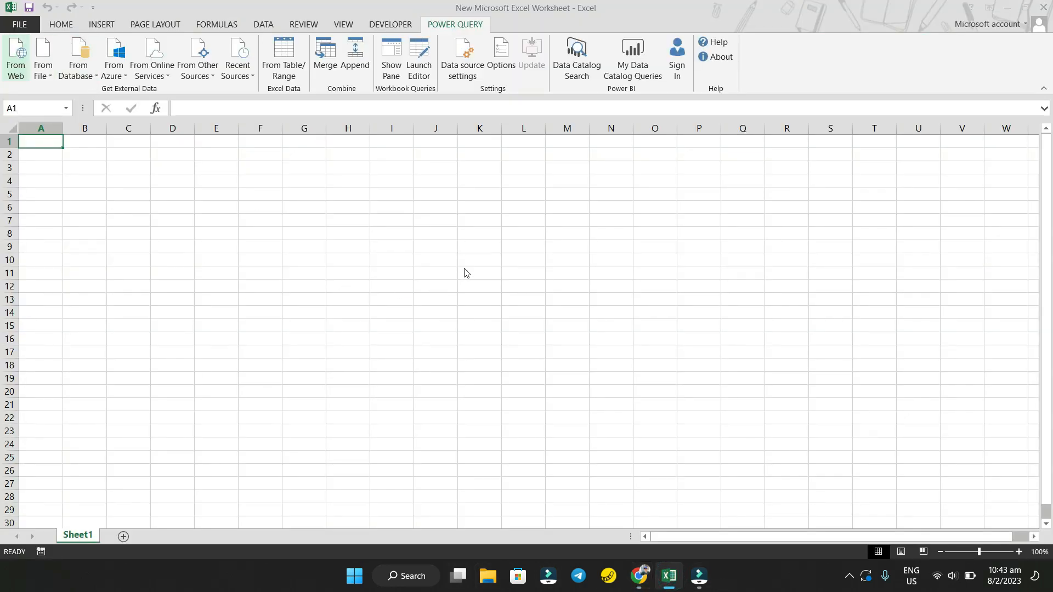
pyautogui.click(437, 285)
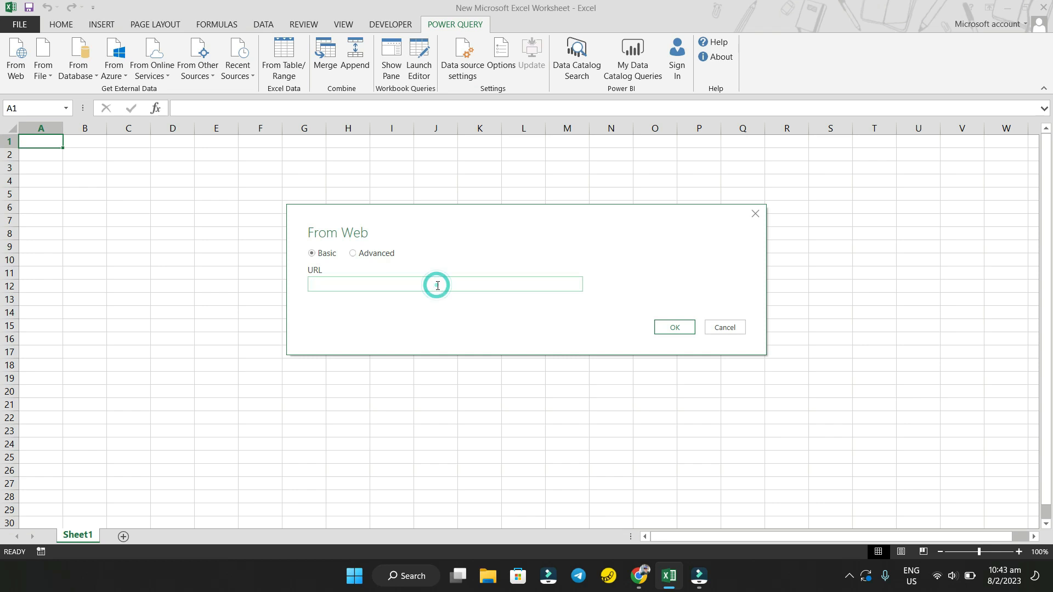
pyautogui.hotkey('ctrl', 'v')
pyautogui.click(670, 327)
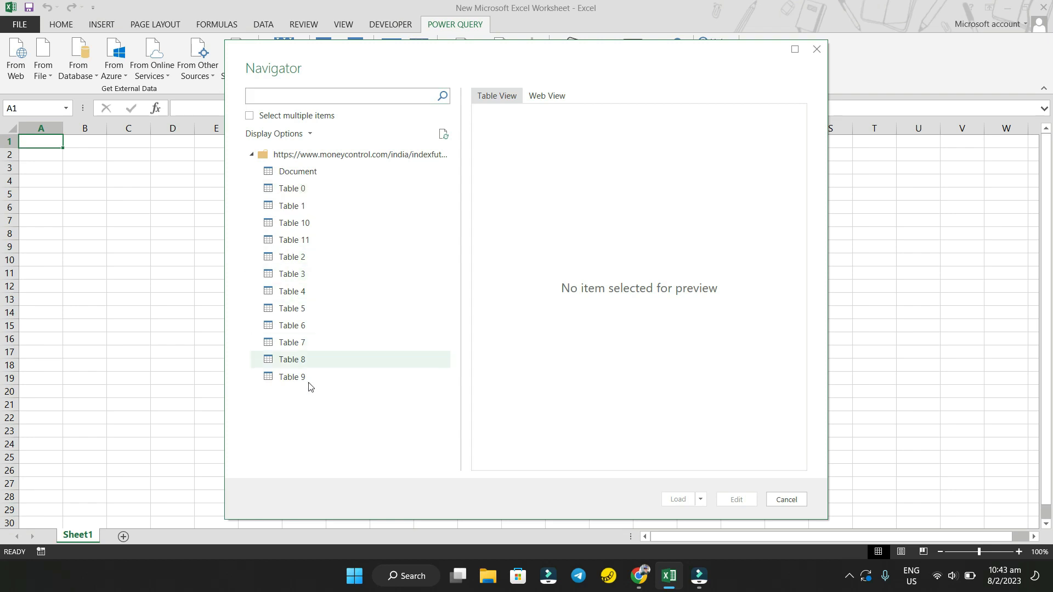
# - Preview Table 0, Table 1 and Table 10 of the web source, and load Table 0 into the workbook
pyautogui.click(313, 191)
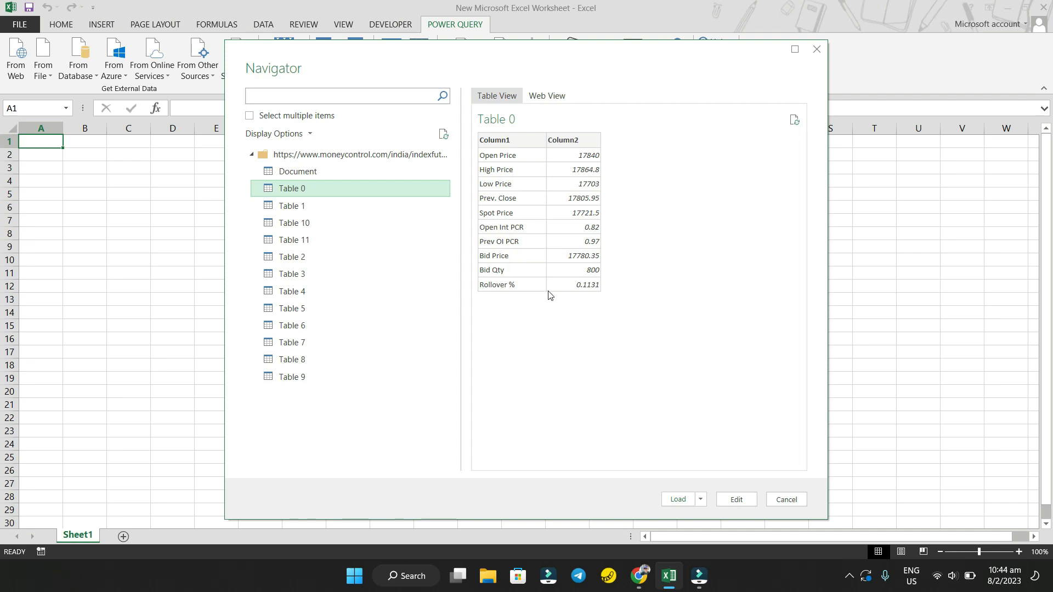
pyautogui.click(320, 214)
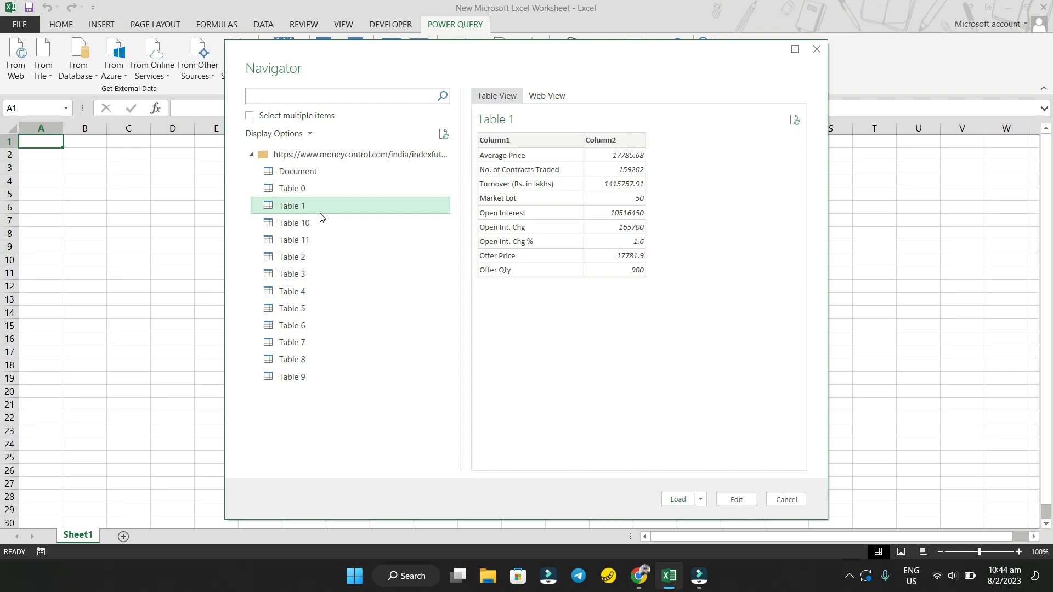
pyautogui.click(318, 223)
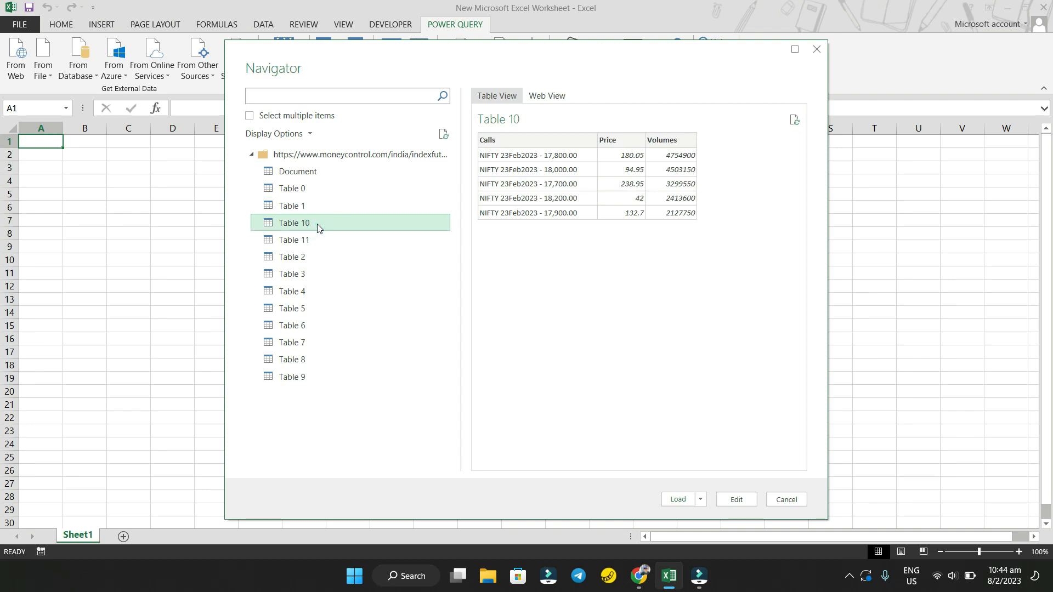
pyautogui.click(318, 189)
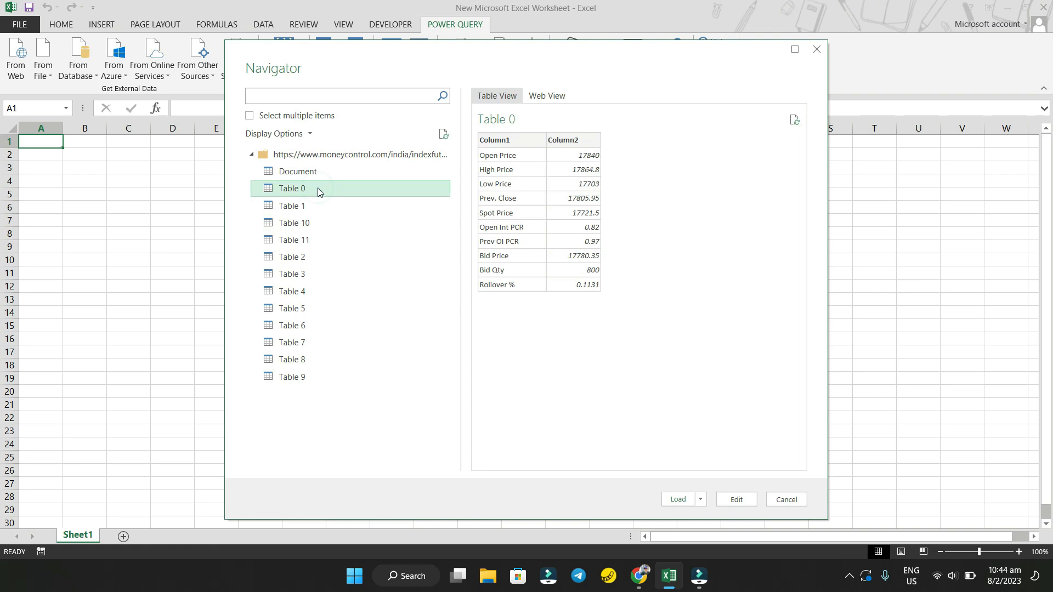
pyautogui.click(678, 499)
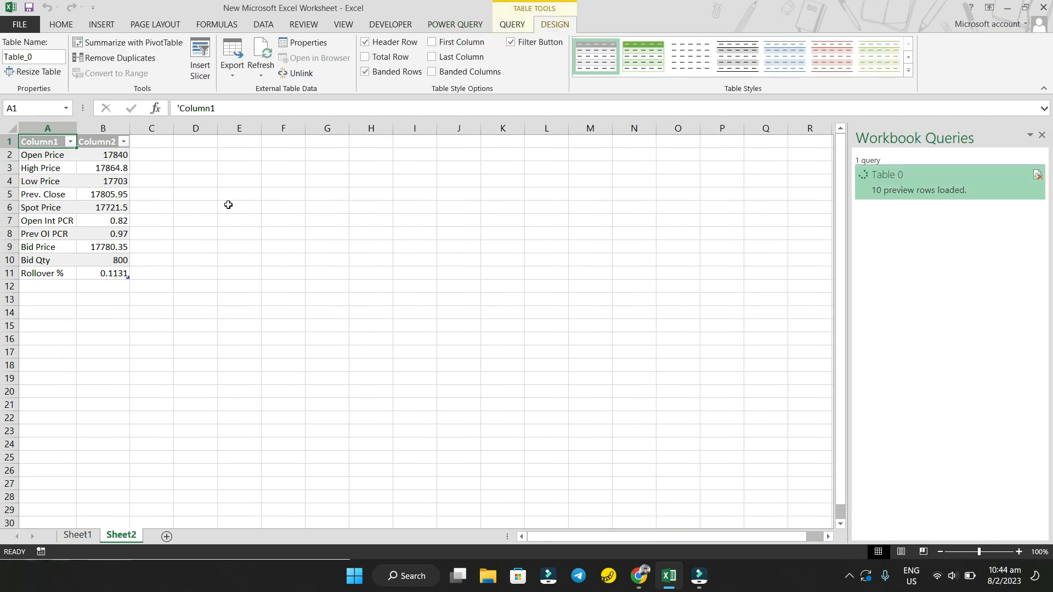
# - Insert an empty row above the imported price table on Sheet2
pyautogui.click(228, 204)
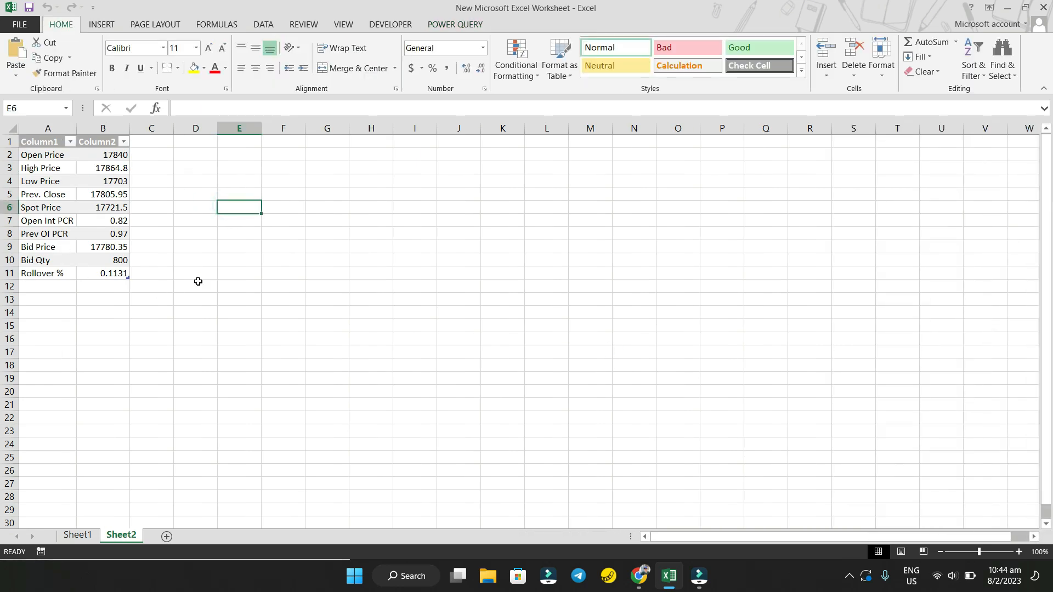
pyautogui.click(9, 141)
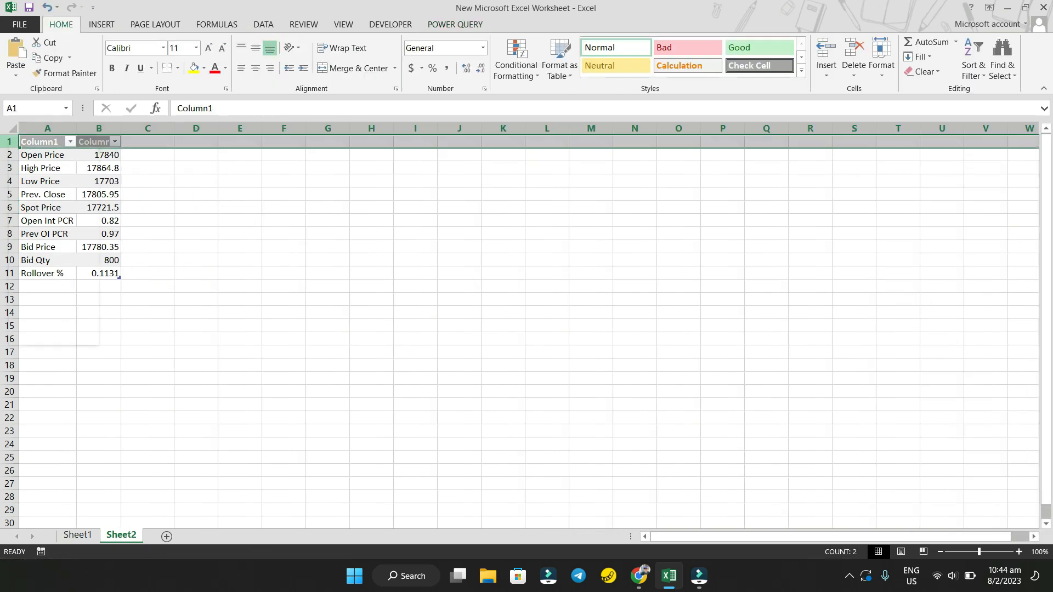
pyautogui.rightClick(9, 142)
pyautogui.click(72, 236)
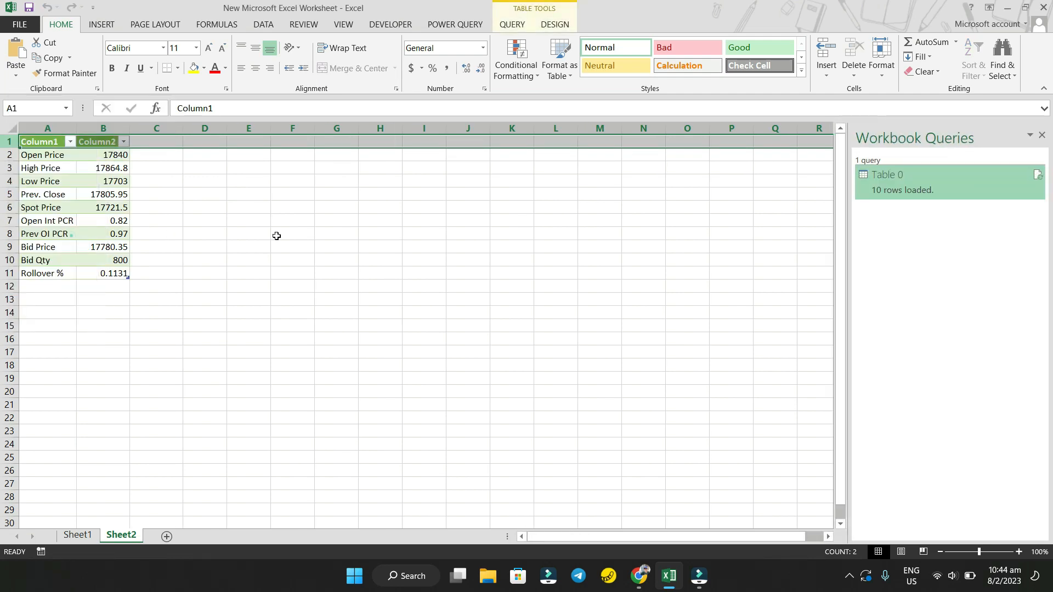
pyautogui.click(373, 325)
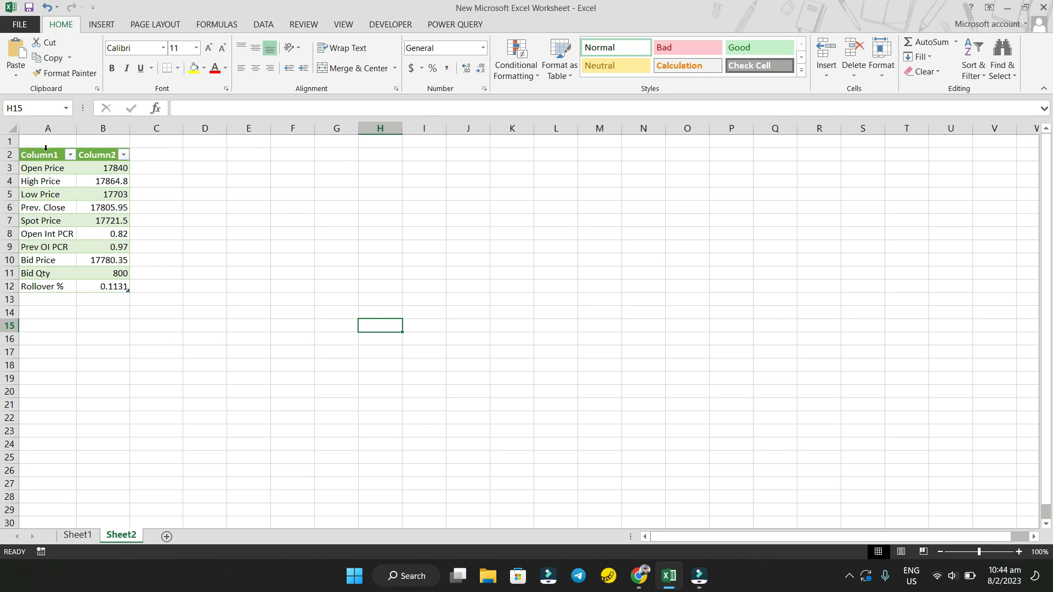
# - Open the Table 0 query in the Power Query Editor and expand its list of queries
pyautogui.click(42, 192)
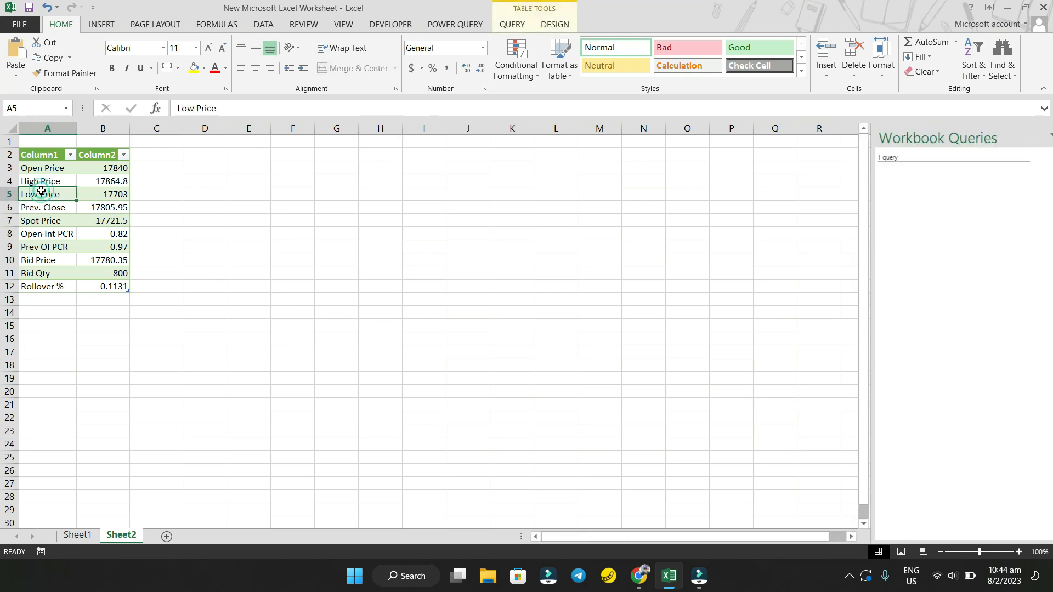
pyautogui.doubleClick(927, 192)
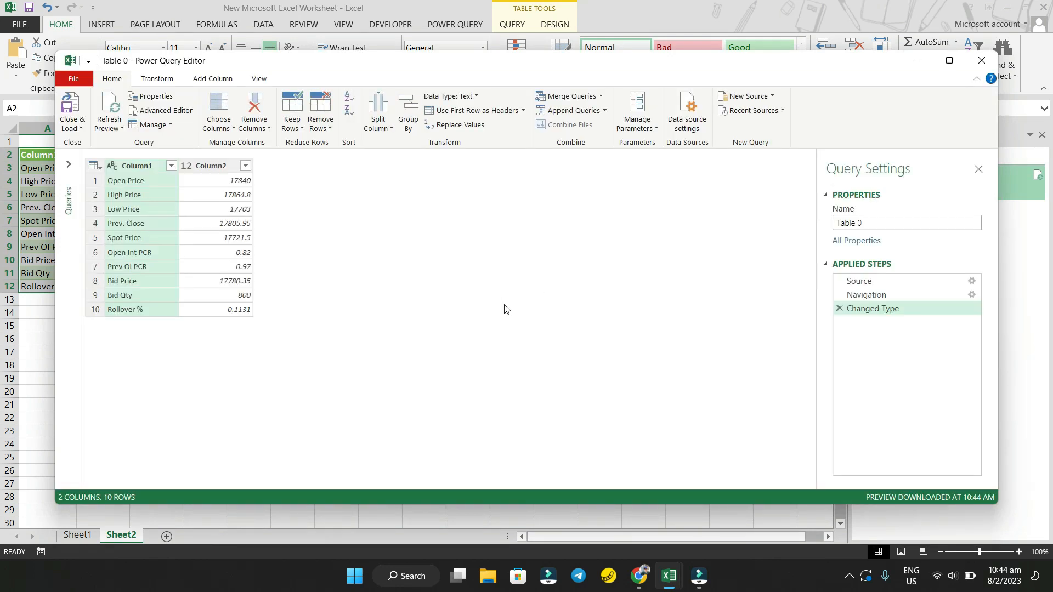
pyautogui.click(69, 164)
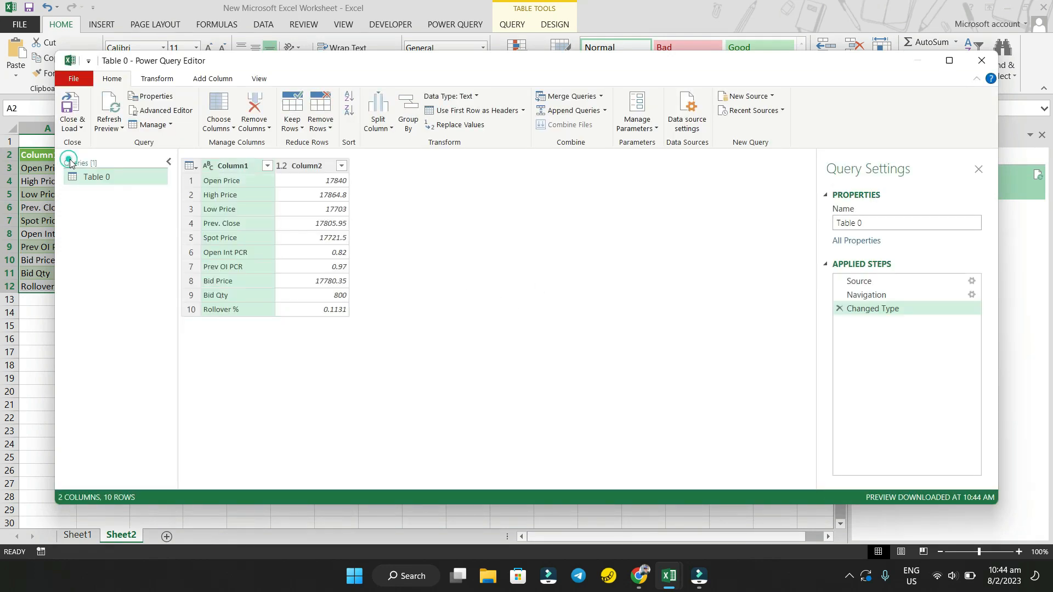
# - Rename Column1 of the Table 0 query to Nifty and load the change back into the worksheet
pyautogui.rightClick(237, 170)
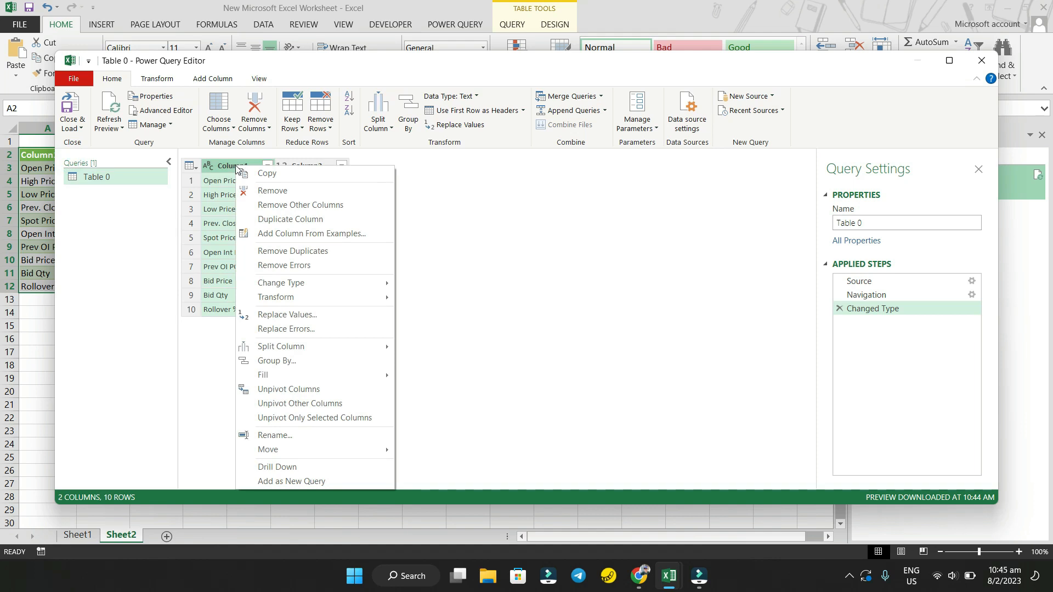
pyautogui.click(288, 436)
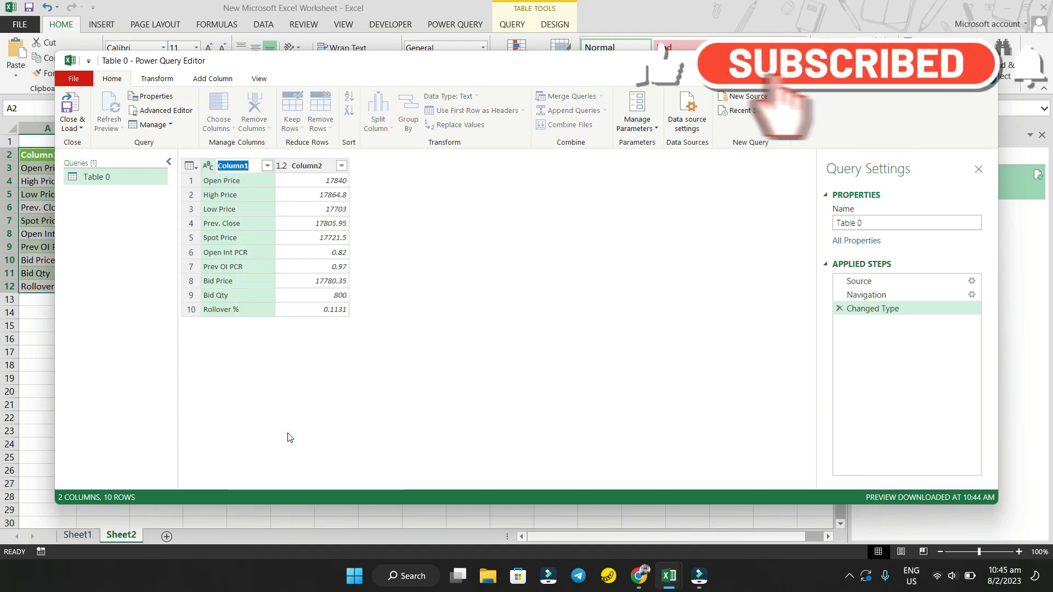
pyautogui.write('D')
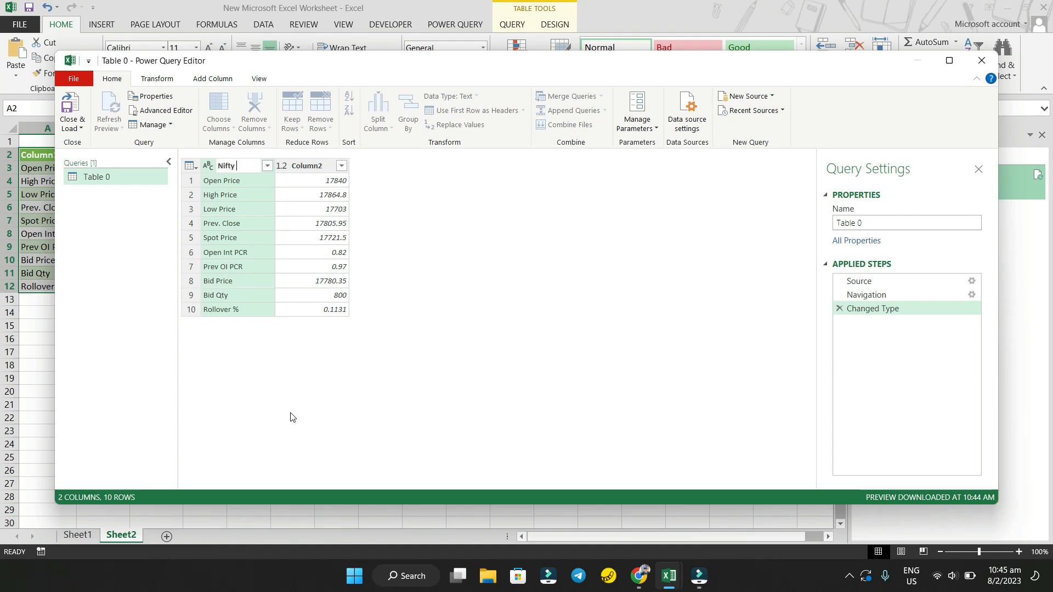
pyautogui.click(443, 266)
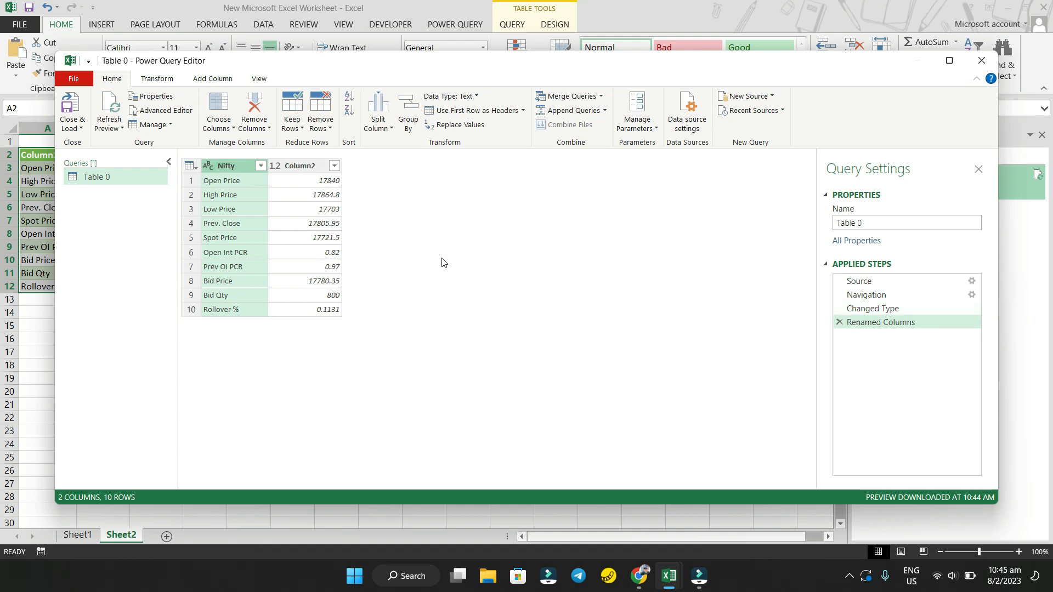
pyautogui.click(69, 104)
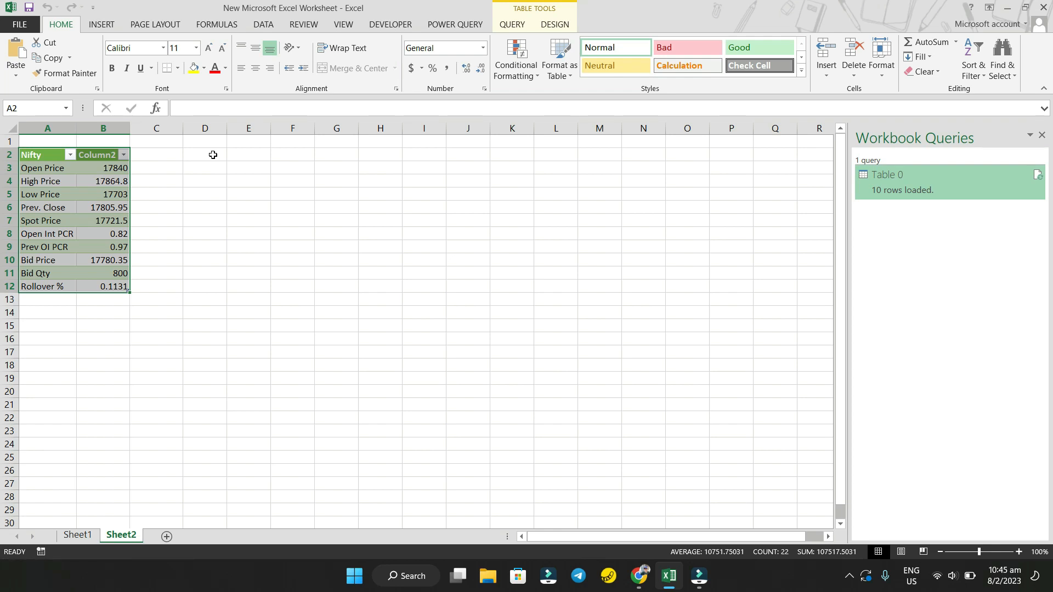
pyautogui.click(202, 235)
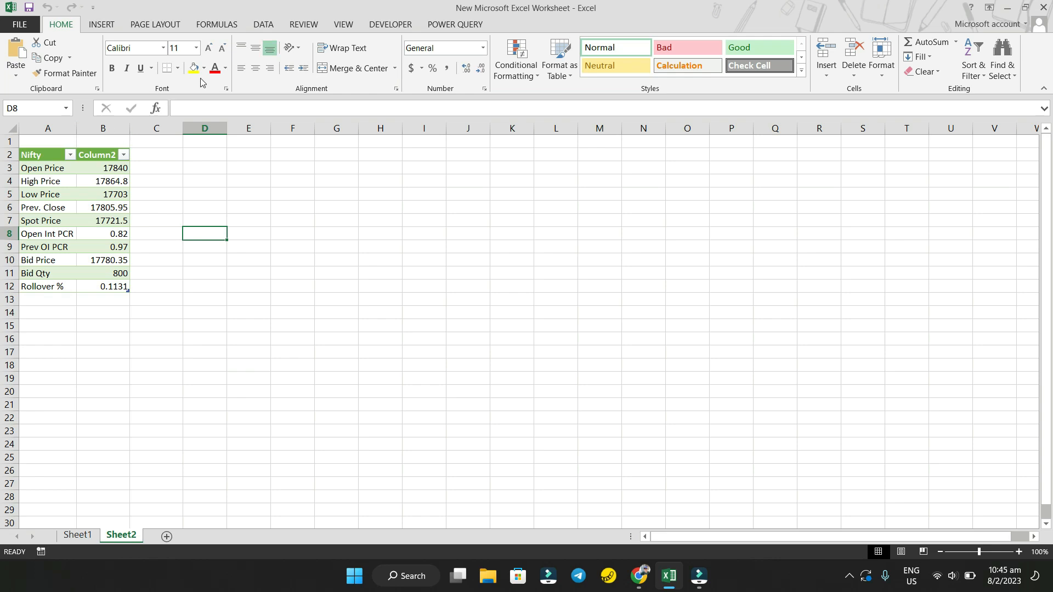
# - Set the Table 0 query connection to refresh automatically every 1 minute
pyautogui.click(260, 25)
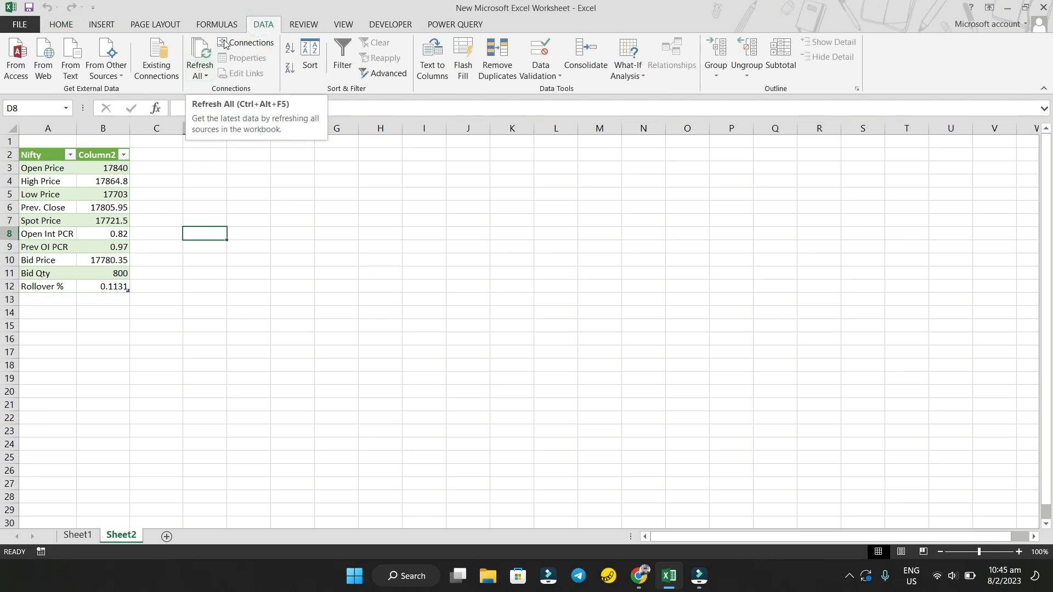
pyautogui.click(245, 43)
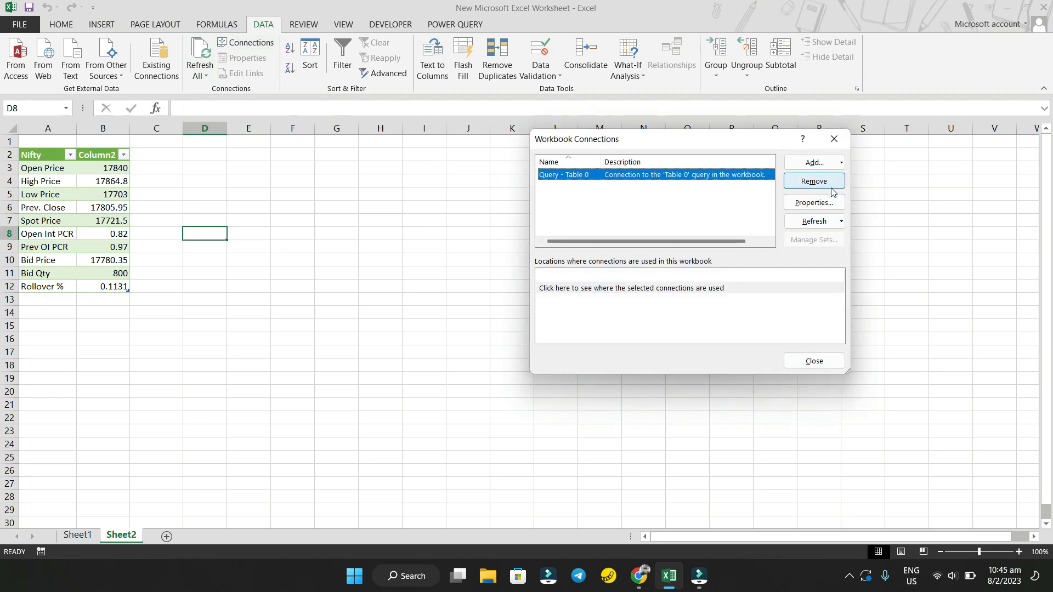
pyautogui.click(827, 204)
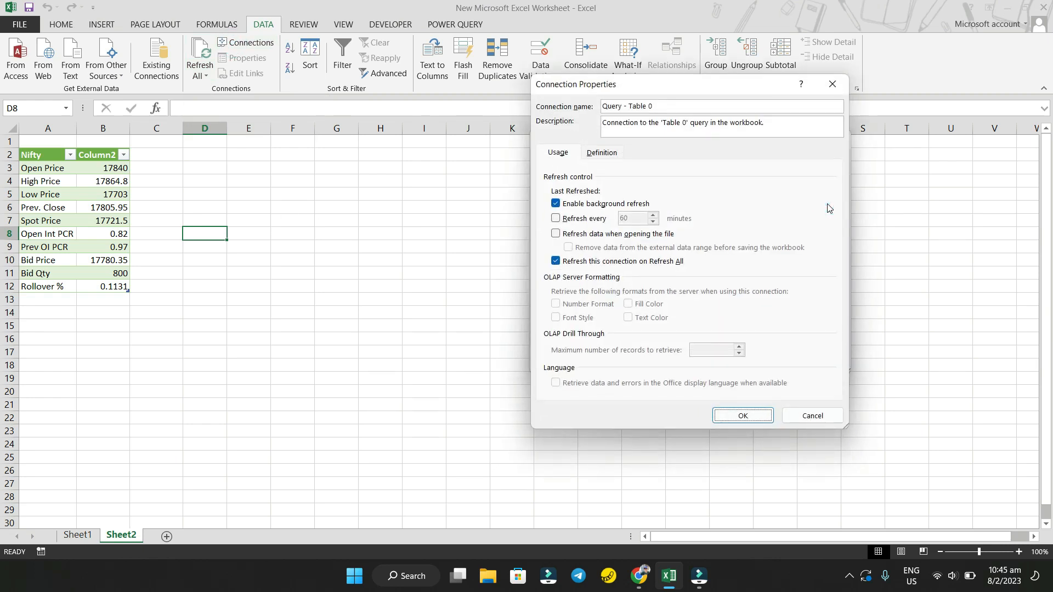
pyautogui.click(555, 219)
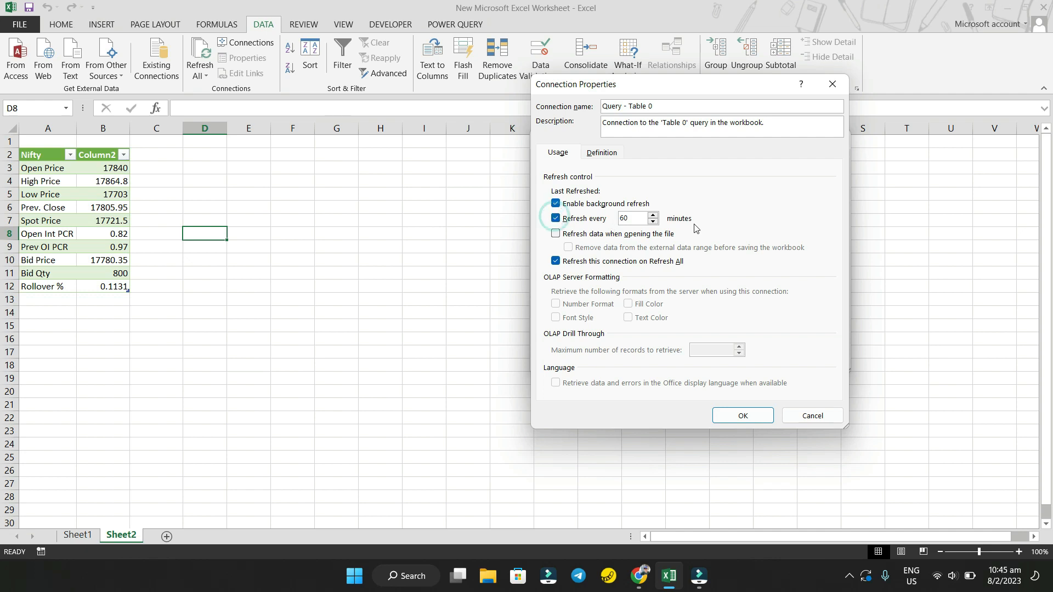
pyautogui.moveTo(639, 221); pyautogui.dragTo(610, 220)
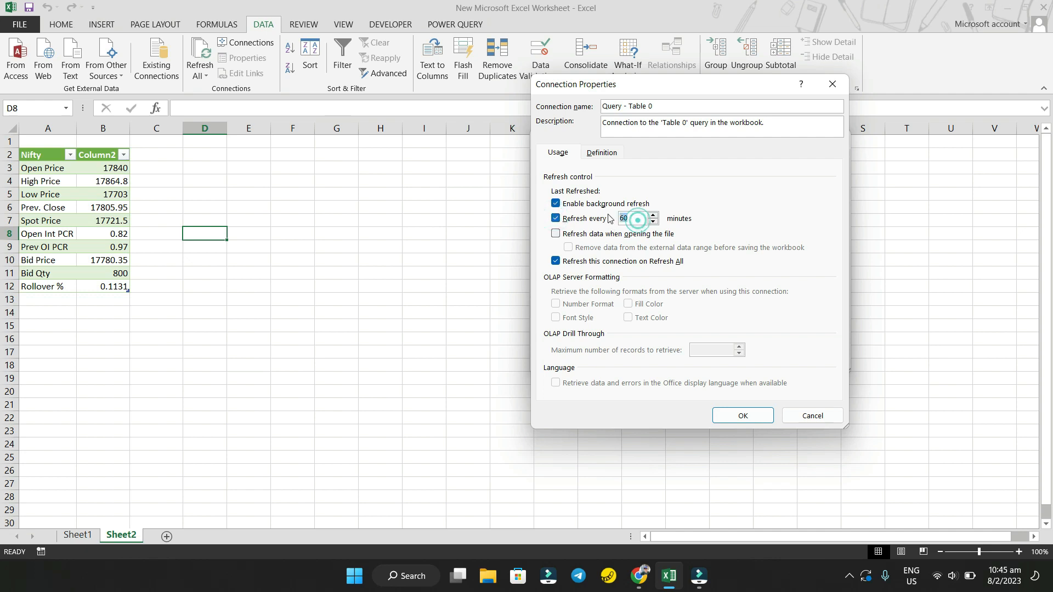
pyautogui.write('1')
pyautogui.click(742, 417)
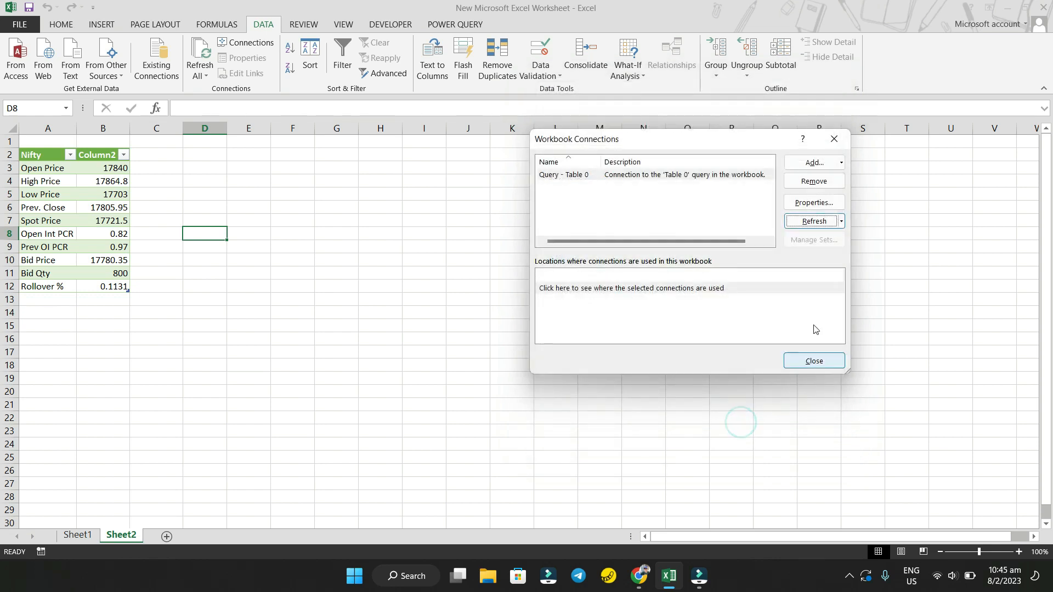
pyautogui.click(834, 144)
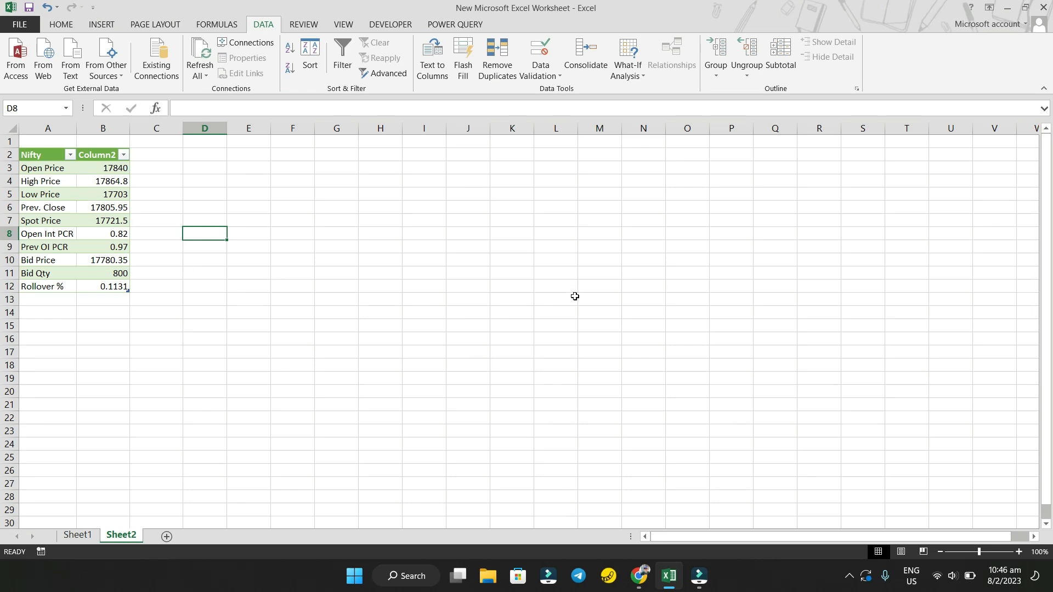
# - Link cell F9 on Sheet1 to the Spot Price value in Sheet2 with the formula =Sheet2!B7
pyautogui.click(77, 534)
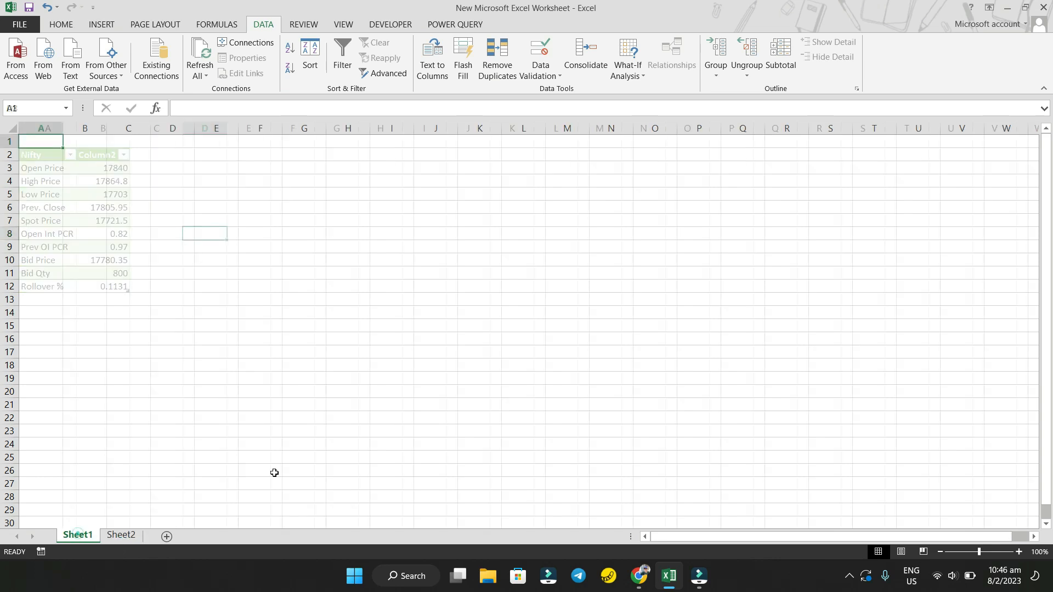
pyautogui.click(261, 249)
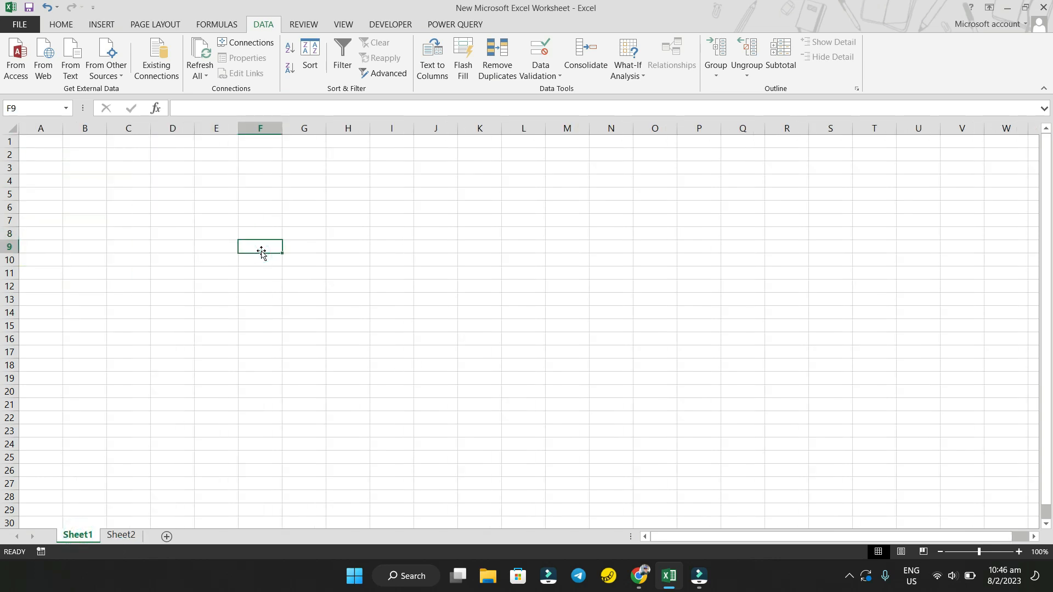
pyautogui.write('=')
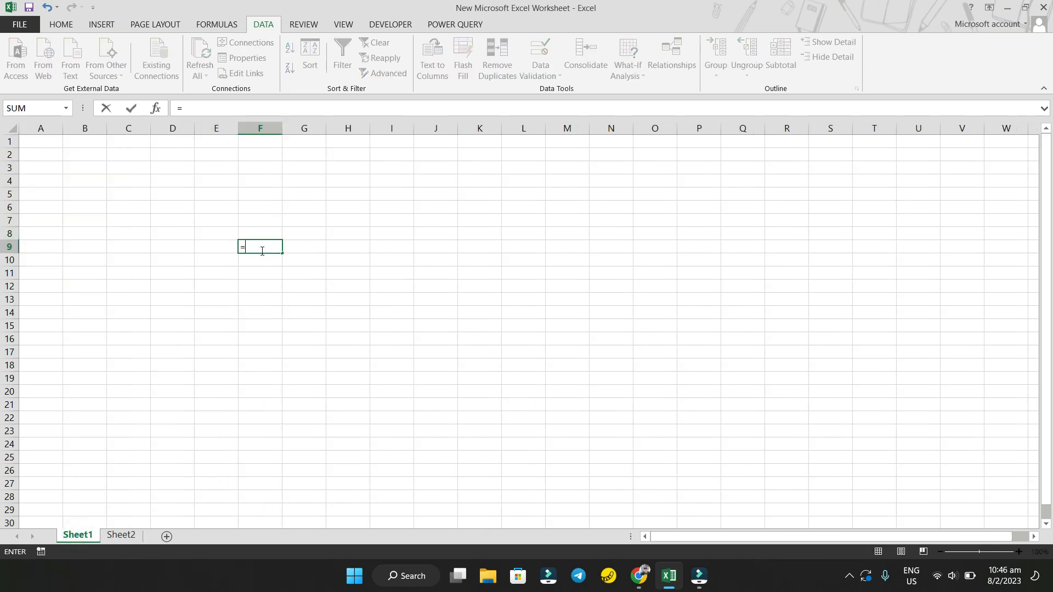
pyautogui.click(122, 535)
pyautogui.click(101, 222)
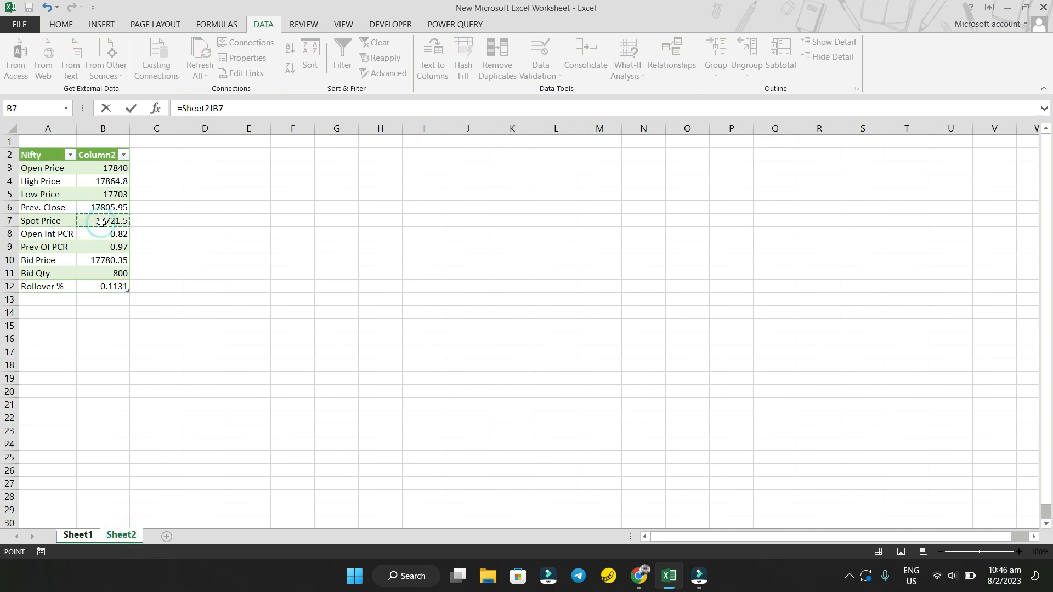
pyautogui.press('Return')
pyautogui.click(330, 311)
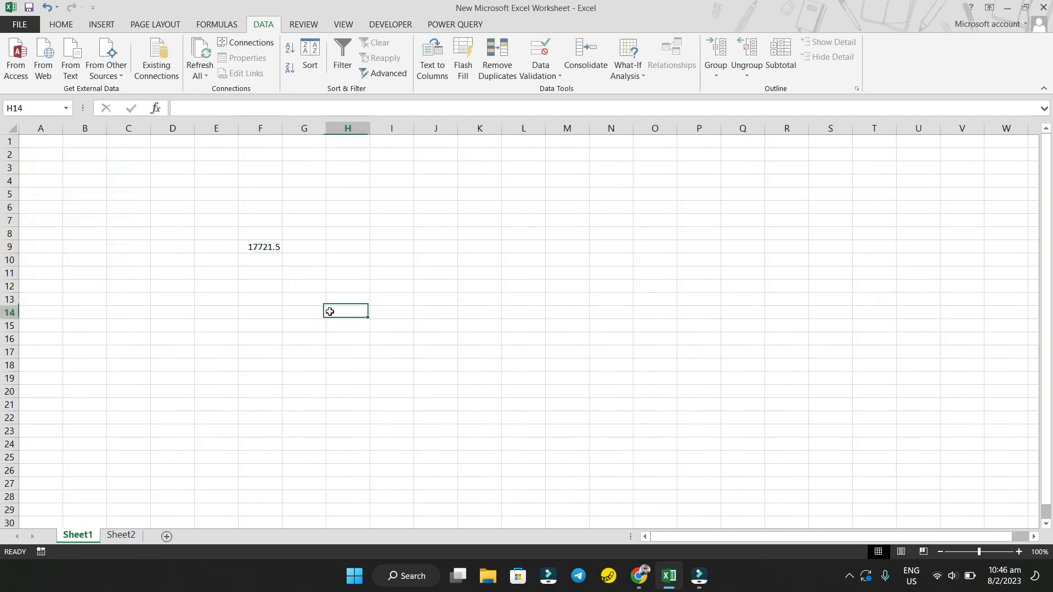
# - Move the linked spot price formula on Sheet1 from F9 to F2
pyautogui.click(260, 248)
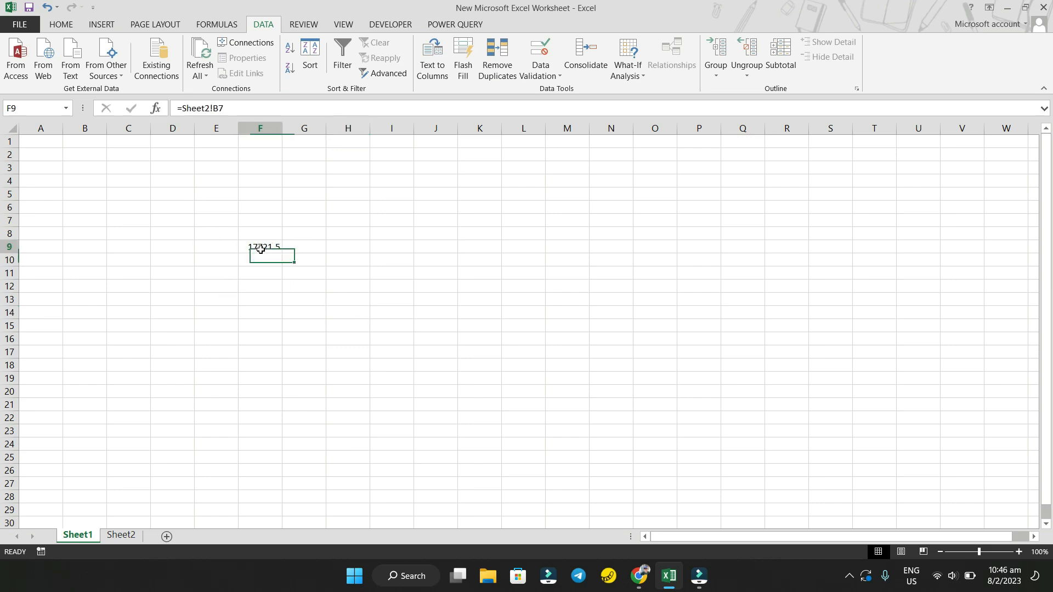
pyautogui.hotkey('ctrl', 'c')
pyautogui.press('Up')
pyautogui.press('Up')
pyautogui.press('Up')
pyautogui.press('Up')
pyautogui.press('Up')
pyautogui.press('Up')
pyautogui.press('Up')
pyautogui.press('Return')
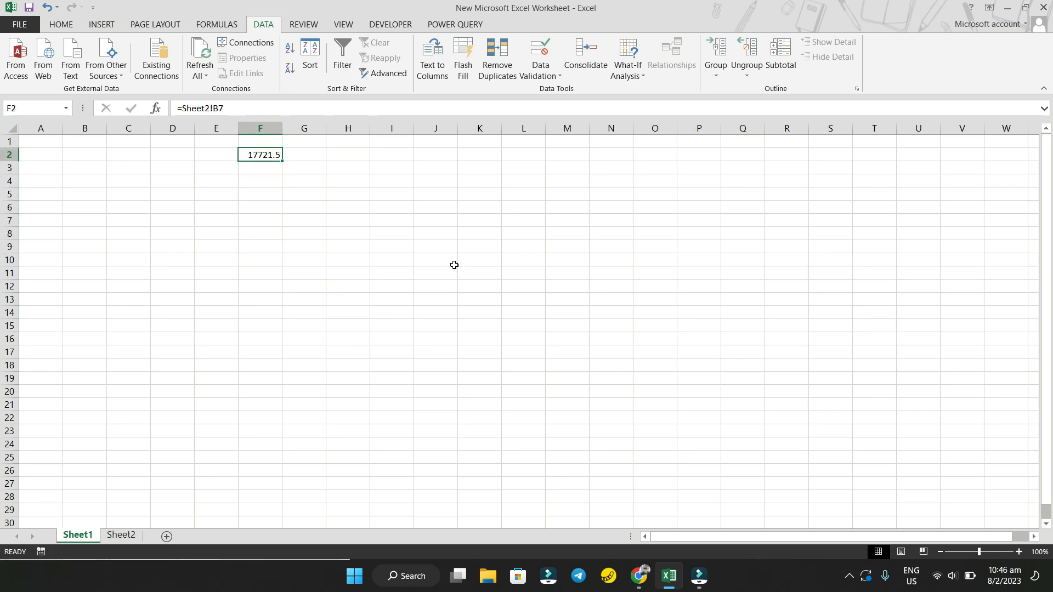
# - Label the linked spot price by entering Nifty in cell E2
pyautogui.press('Left')
pyautogui.write('N')
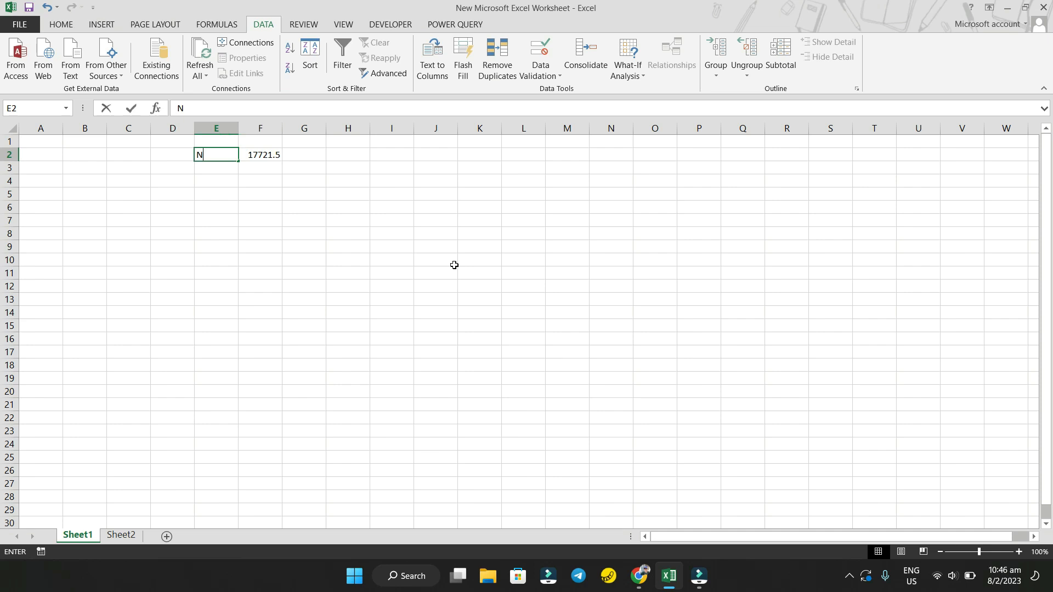
pyautogui.write('ifty')
pyautogui.press('Return')
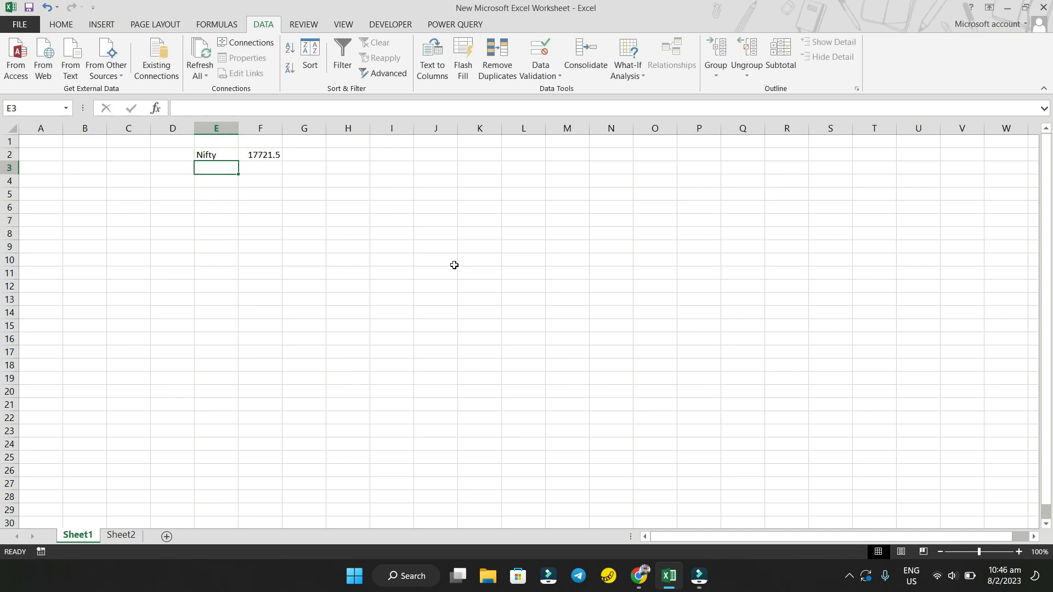
# - Enter the column heading Strikes in cell J4
pyautogui.click(426, 351)
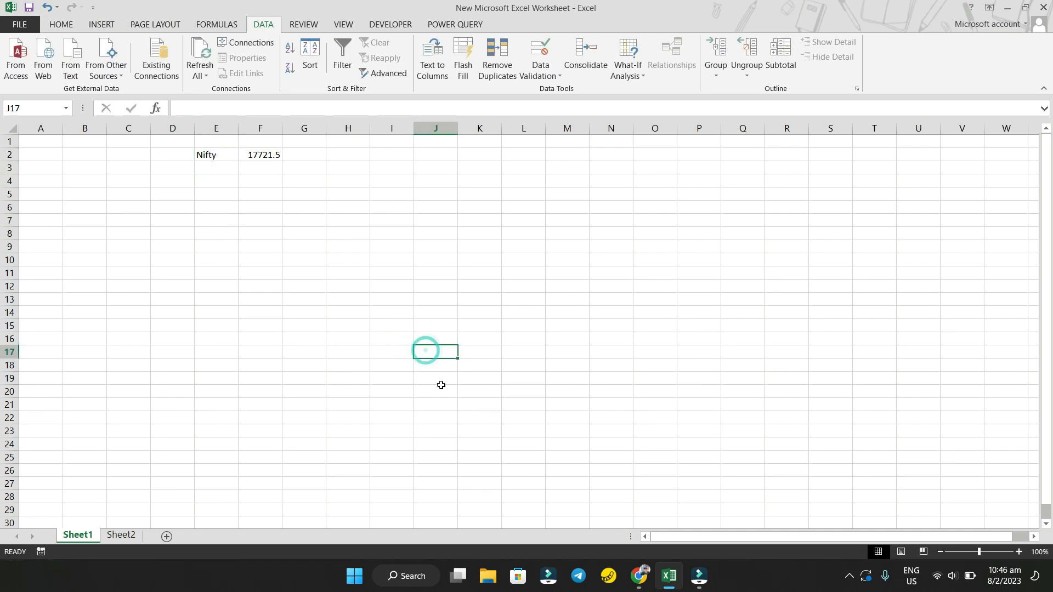
pyautogui.click(440, 181)
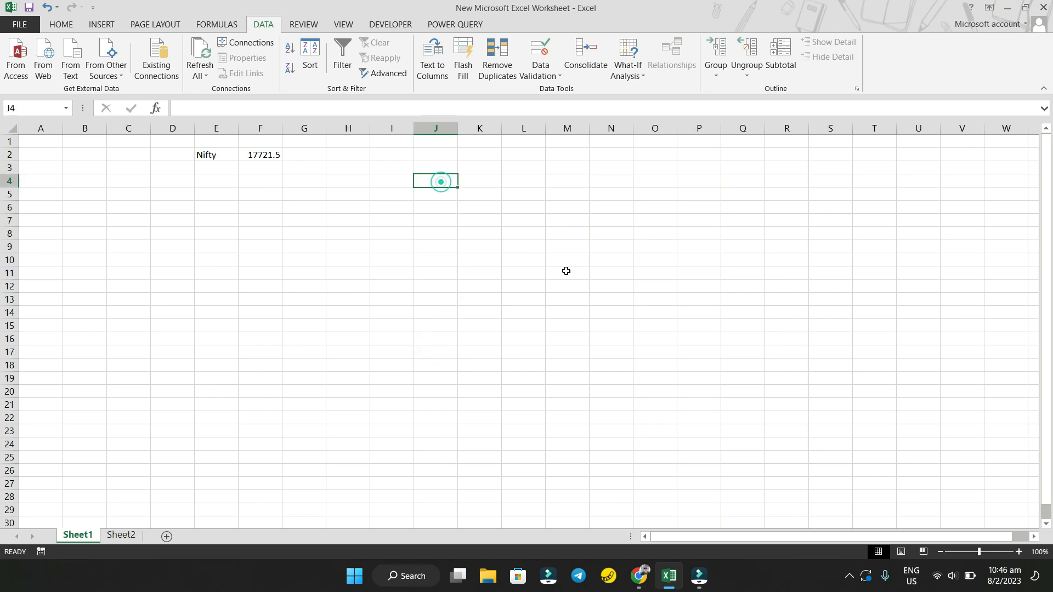
pyautogui.write('Strikes')
pyautogui.press('Return')
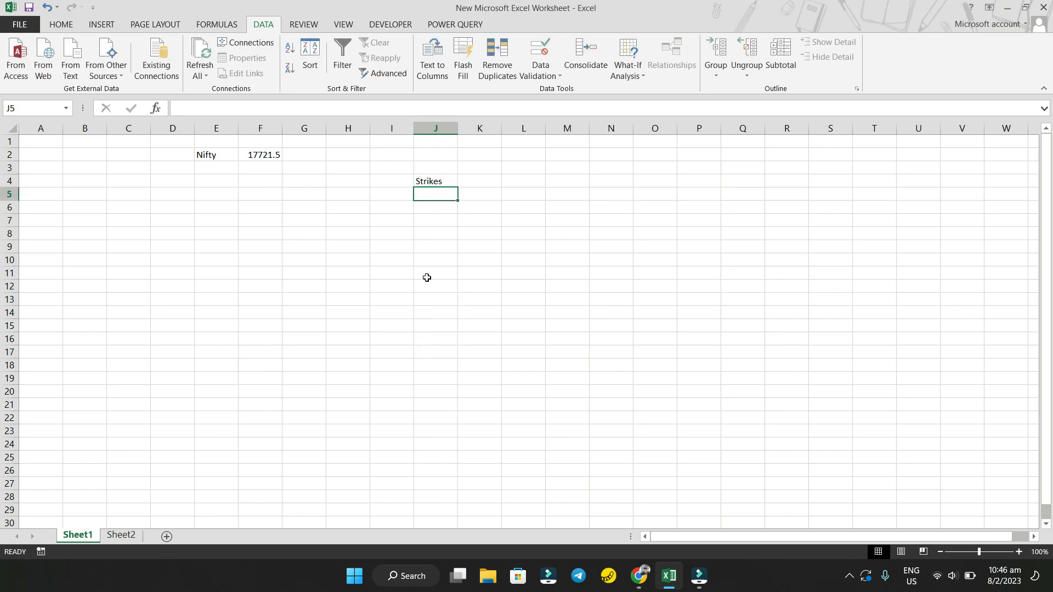
# - Leave J5:J15 free under the Strikes heading and enter =MROUND(F2,50) in J16 to round the spot price to the nearest 50
pyautogui.click(437, 301)
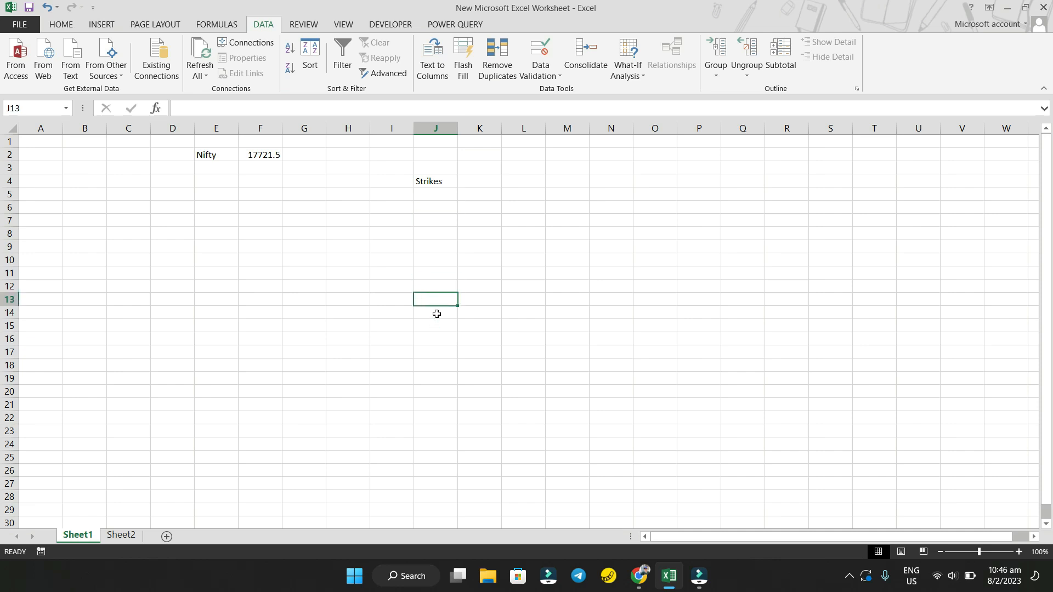
pyautogui.click(435, 311)
pyautogui.moveTo(446, 189); pyautogui.dragTo(442, 314)
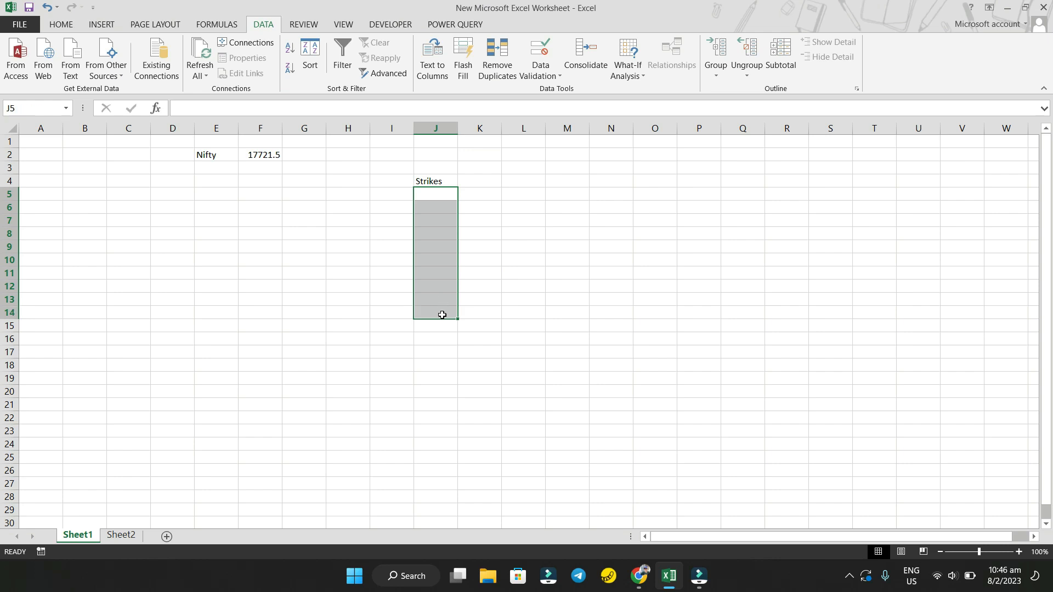
pyautogui.click(470, 307)
pyautogui.moveTo(436, 196); pyautogui.dragTo(436, 332)
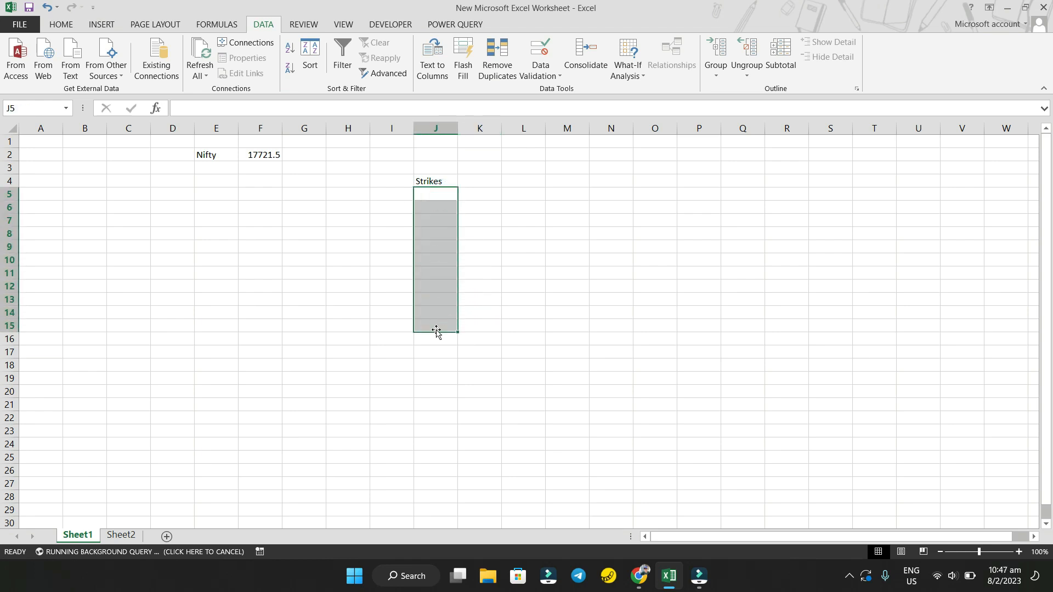
pyautogui.click(431, 338)
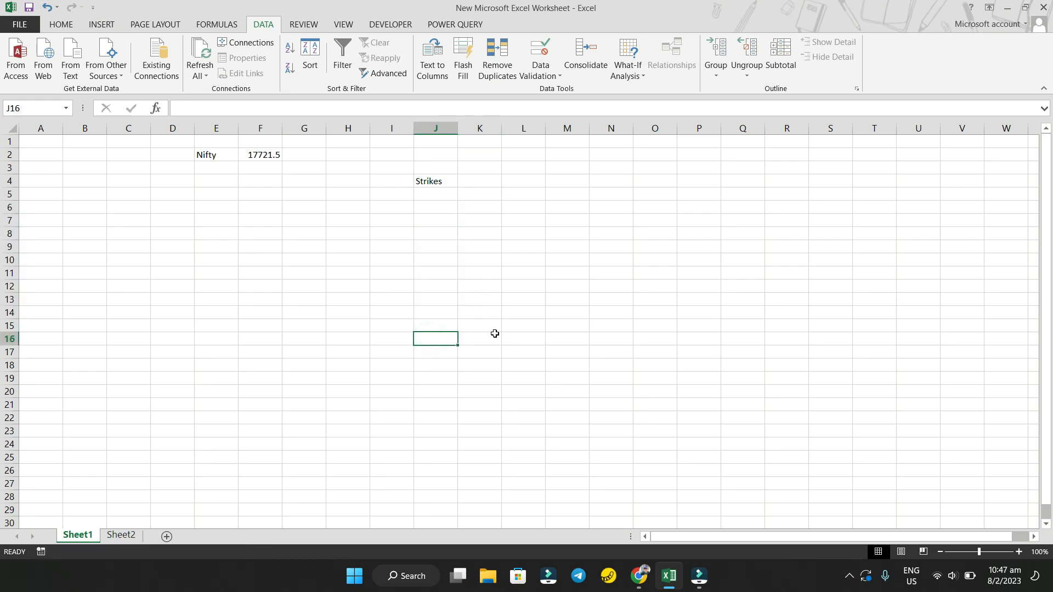
pyautogui.write('=mro')
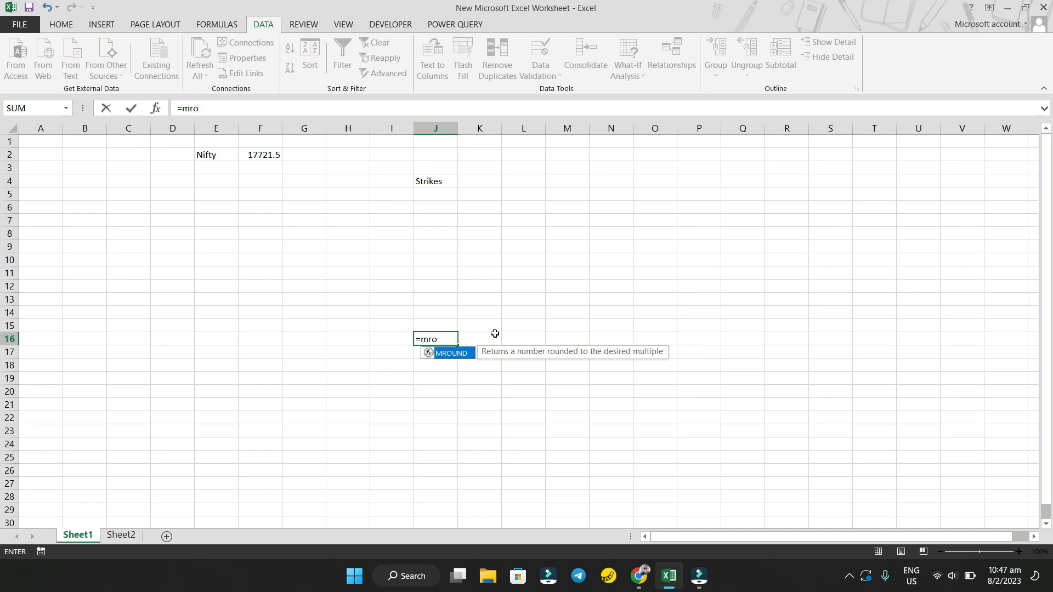
pyautogui.write('und(')
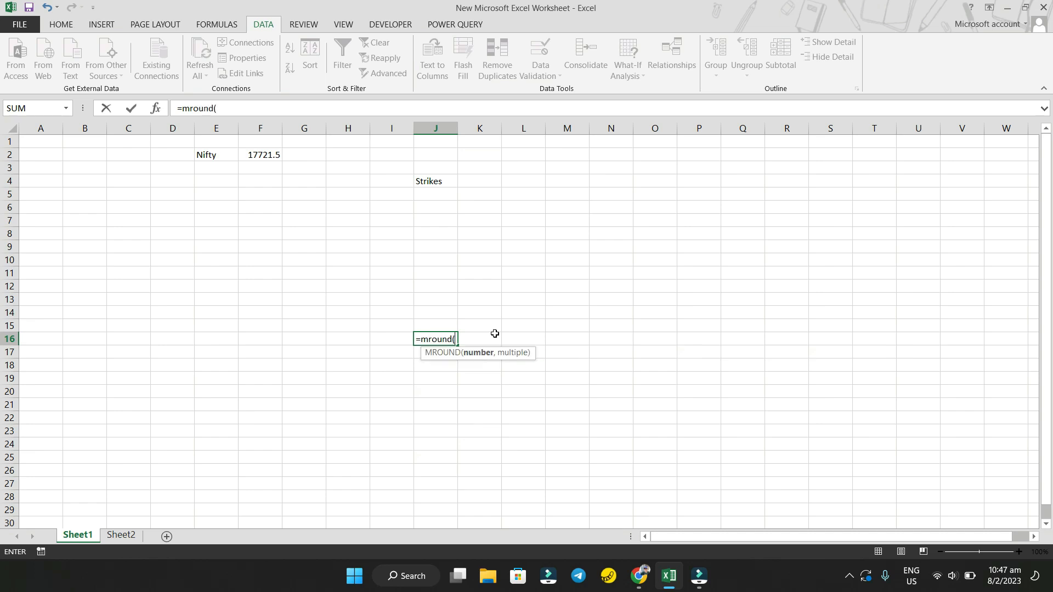
pyautogui.click(272, 154)
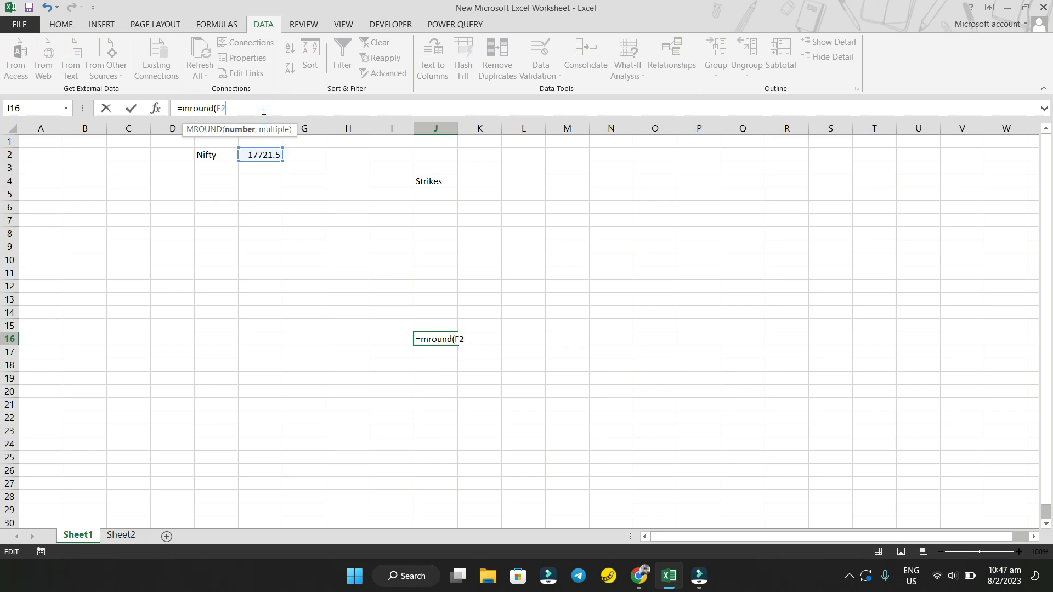
pyautogui.write(',50)')
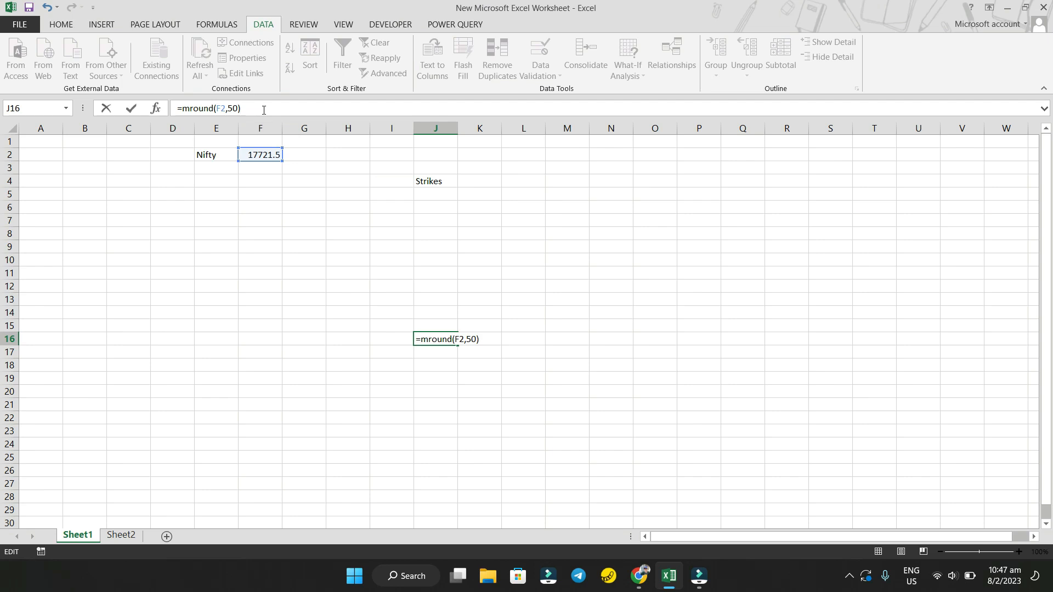
pyautogui.press('Return')
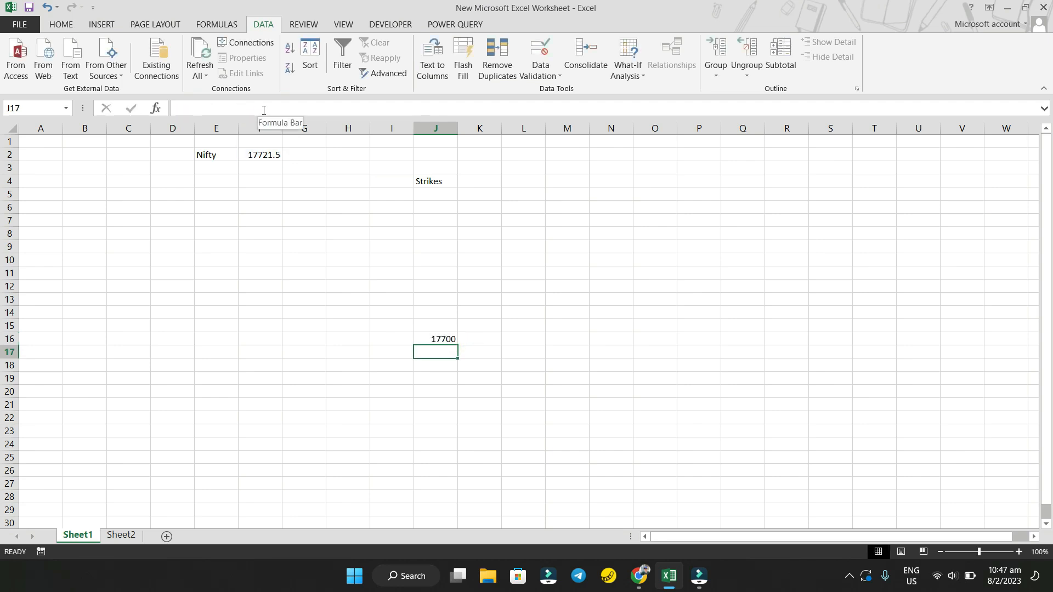
pyautogui.press('Up')
pyautogui.press('Up')
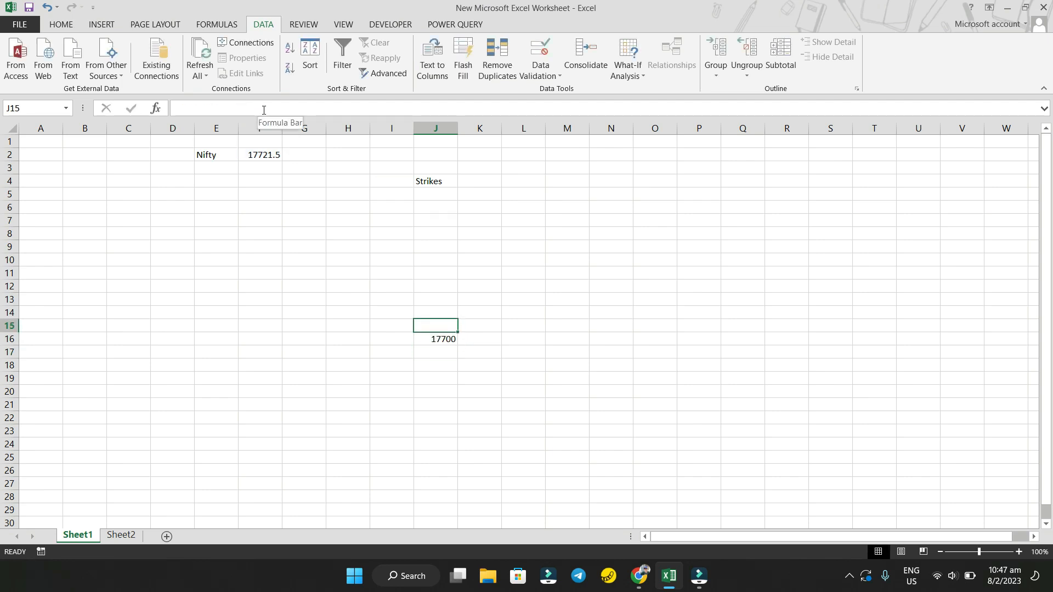
# - Enter =J16-50 in J15 and fill the formula upward through J5 to list the lower strikes
pyautogui.write('=')
pyautogui.press('Down')
pyautogui.write('-50')
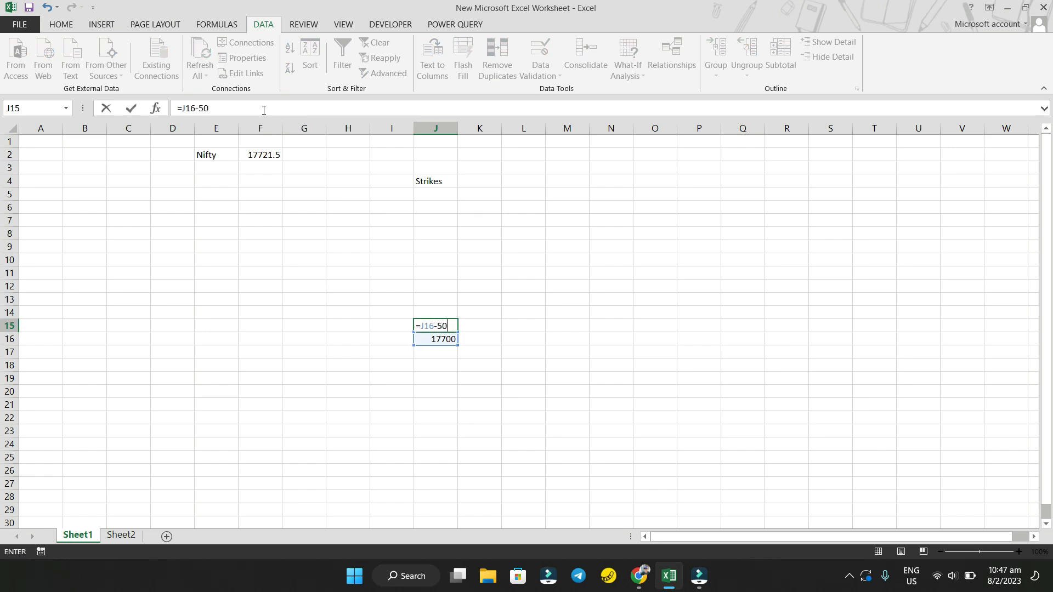
pyautogui.press('Return')
pyautogui.press('Up')
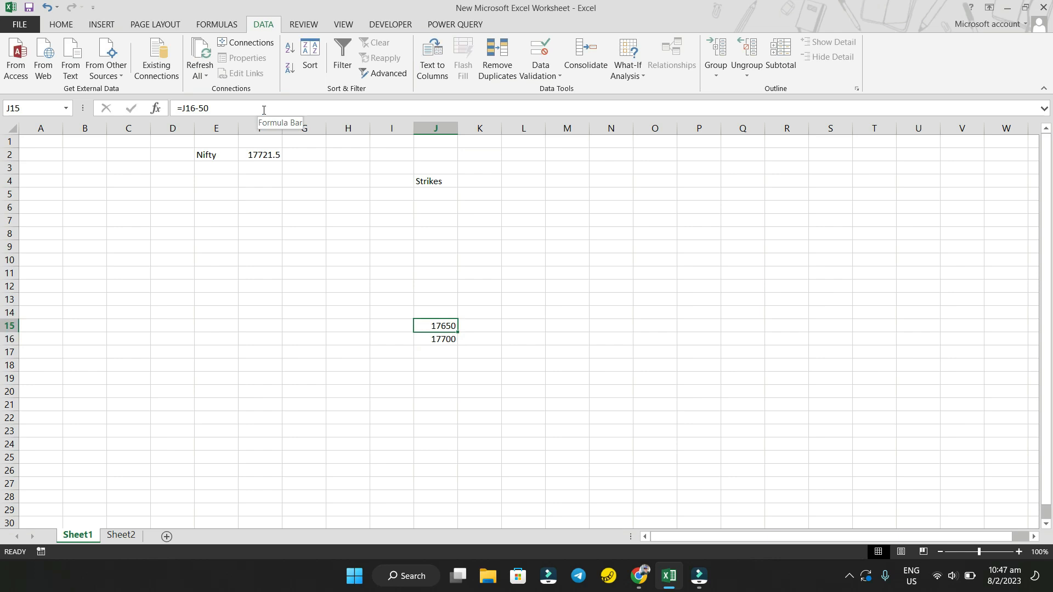
pyautogui.moveTo(457, 332); pyautogui.dragTo(454, 189)
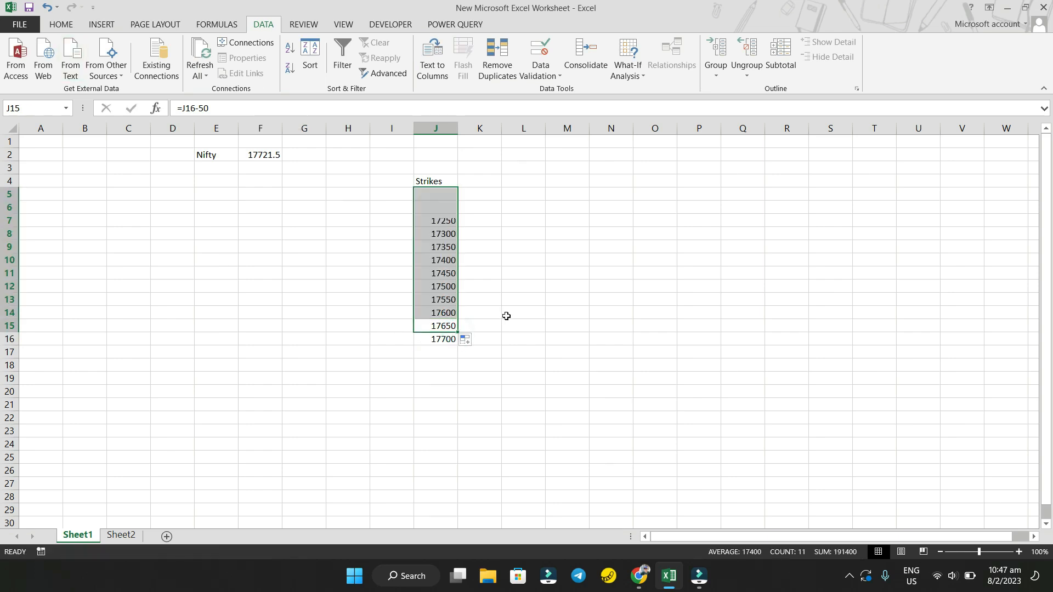
# - Enter =J16+50 in J17 and fill the formula down through J27 to list the higher strikes
pyautogui.click(444, 352)
pyautogui.write('=')
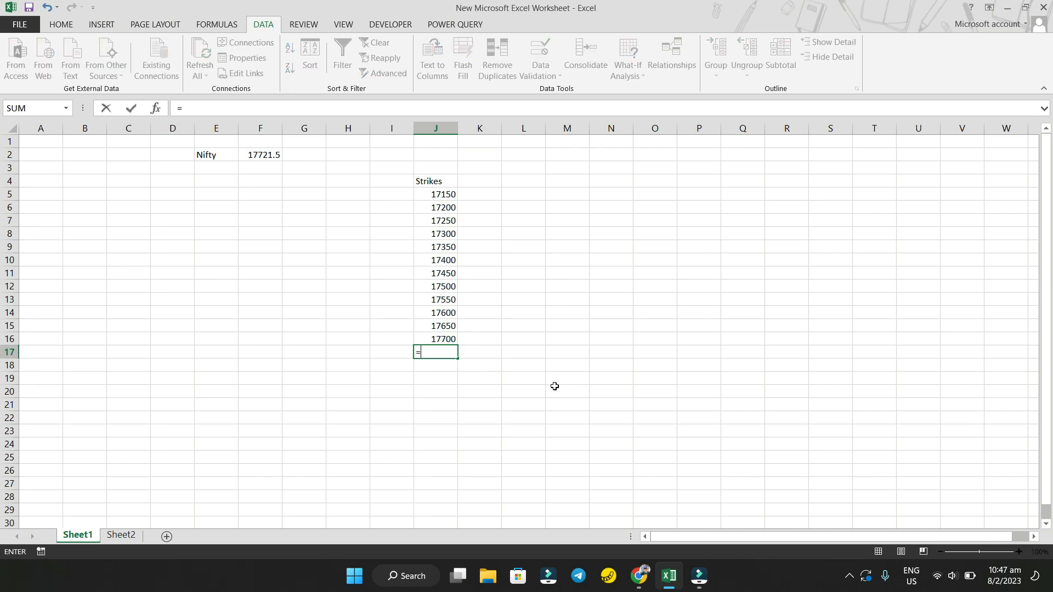
pyautogui.press('Up')
pyautogui.write('+50')
pyautogui.press('Return')
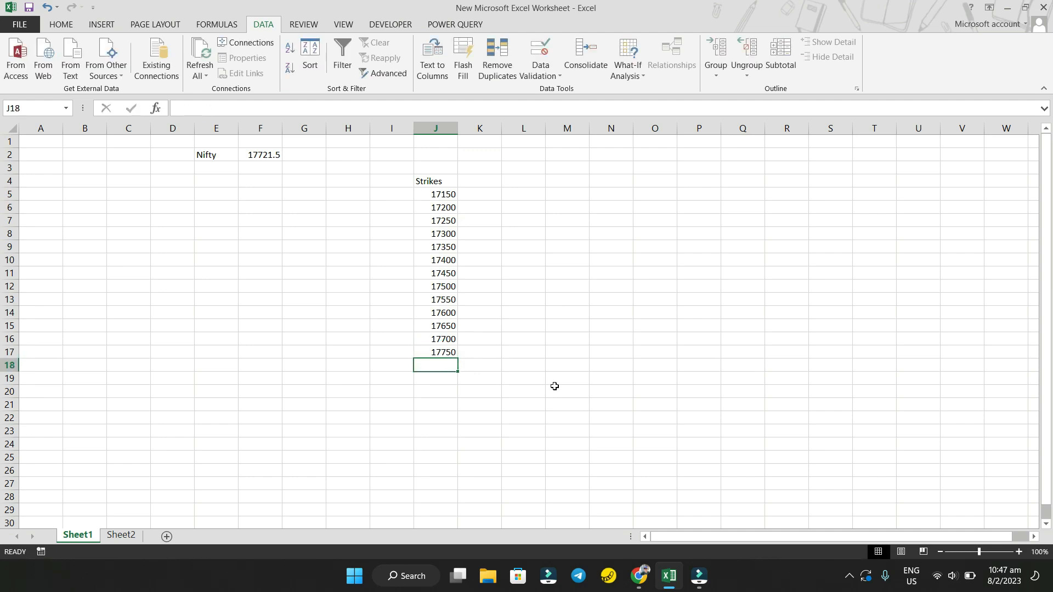
pyautogui.click(442, 351)
pyautogui.moveTo(457, 358); pyautogui.dragTo(455, 490)
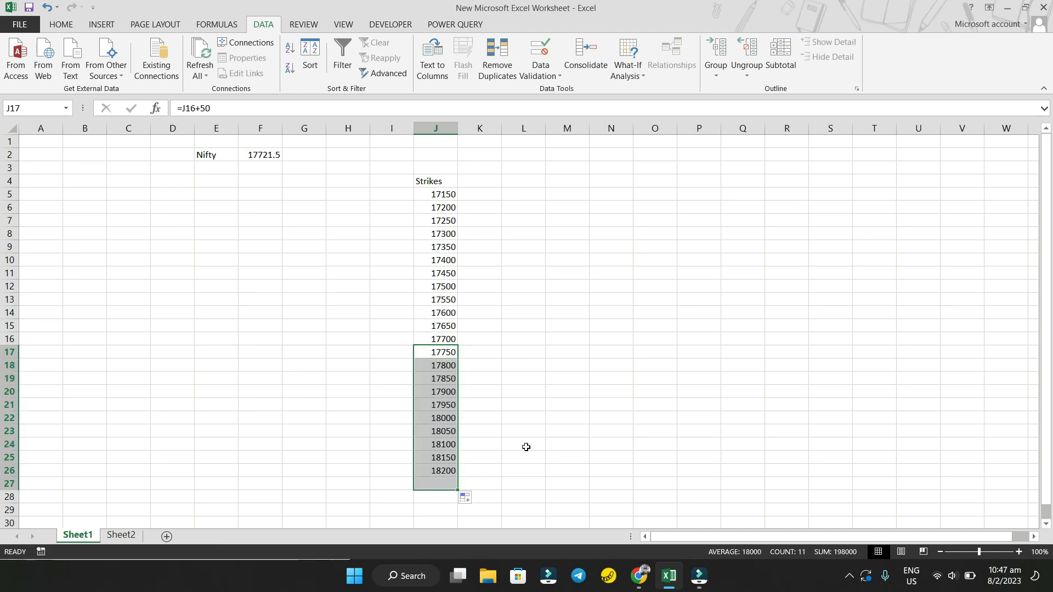
pyautogui.click(577, 429)
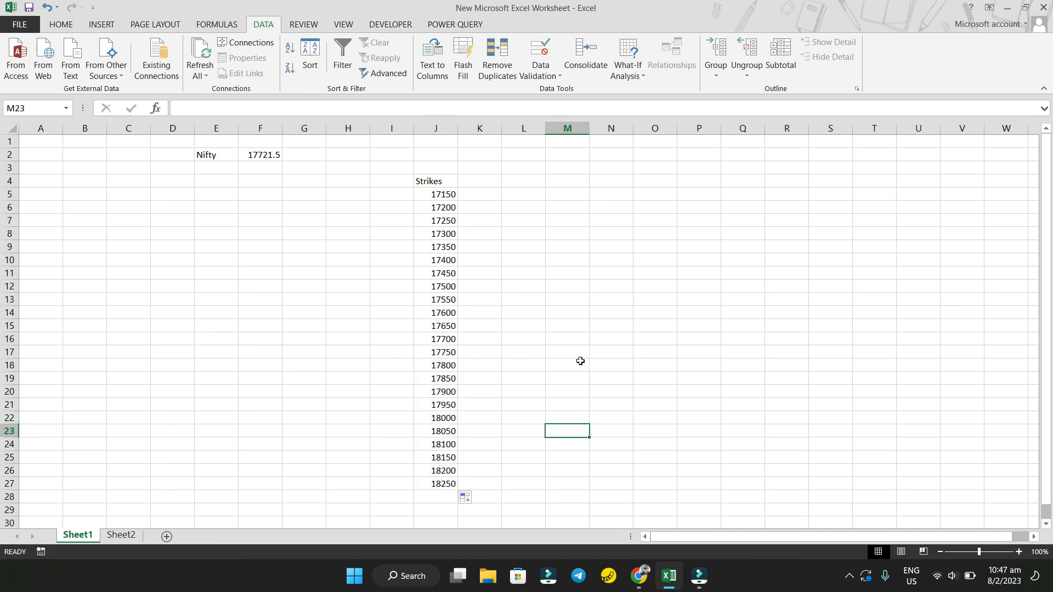
# - Overwrite the Nifty spot price in F2 with 17820 to test the strike list
pyautogui.click(259, 156)
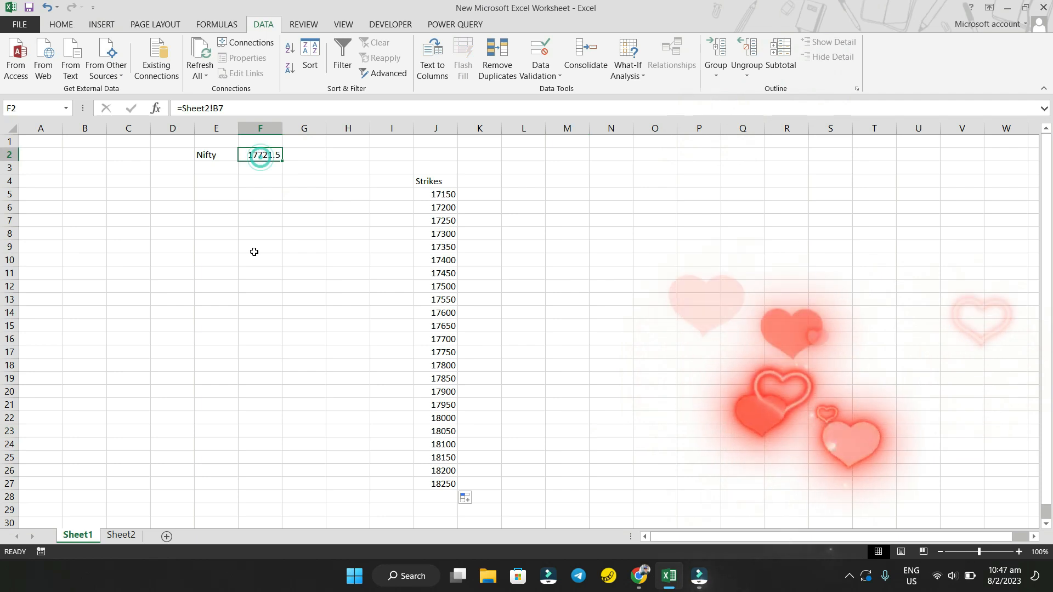
pyautogui.write('17')
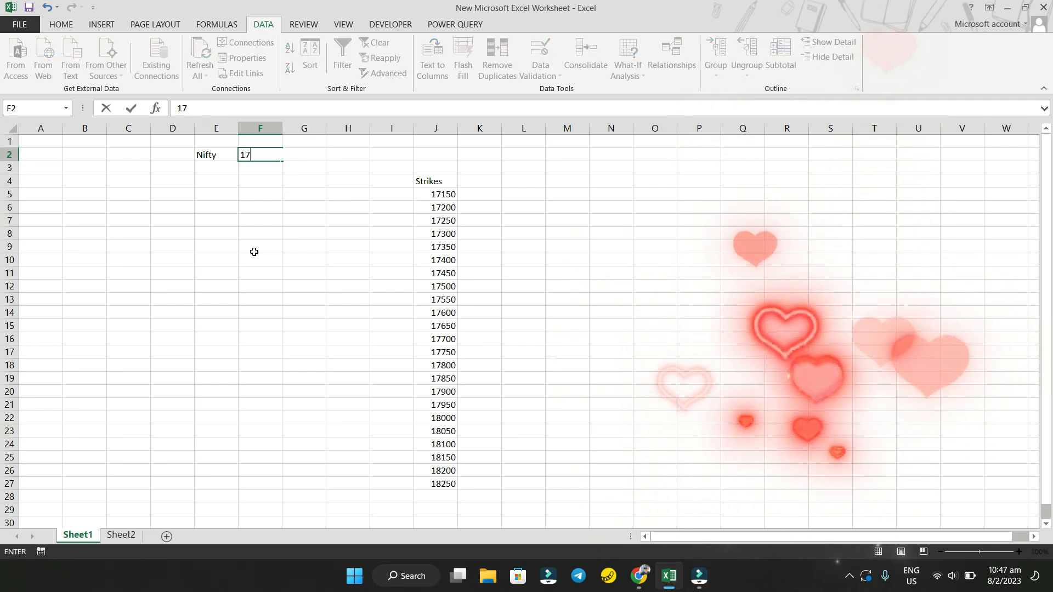
pyautogui.write('820')
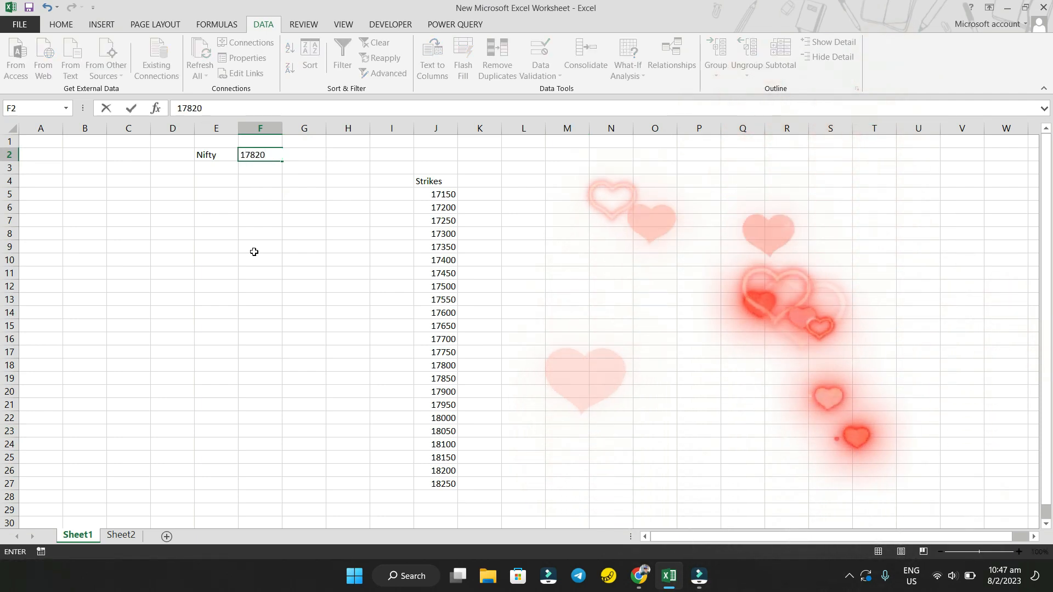
pyautogui.press('Return')
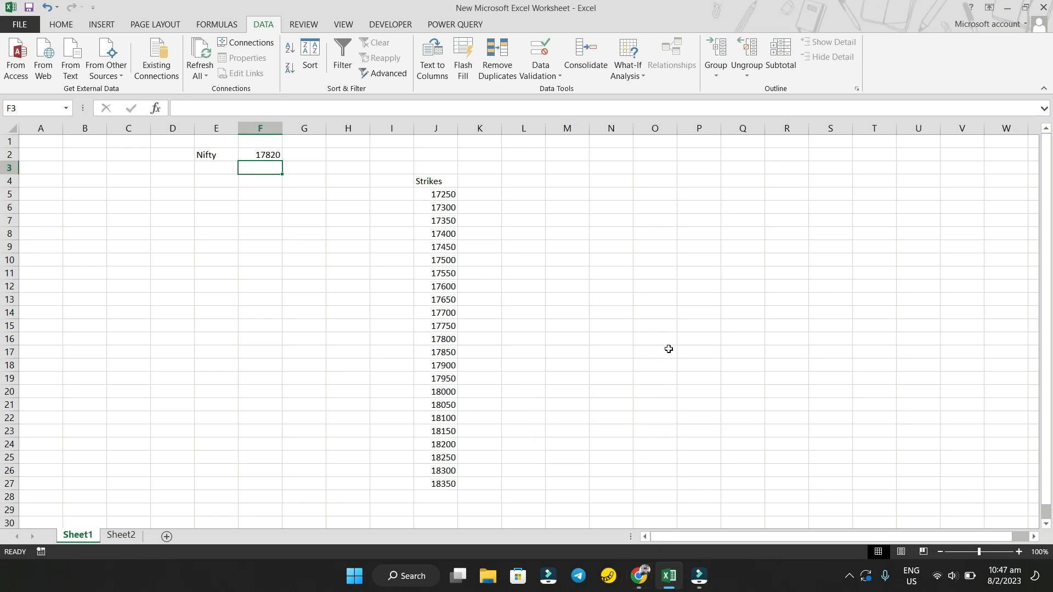
# - Switch to Chrome and bring up the untitled Google Sheets spreadsheet
pyautogui.click(639, 576)
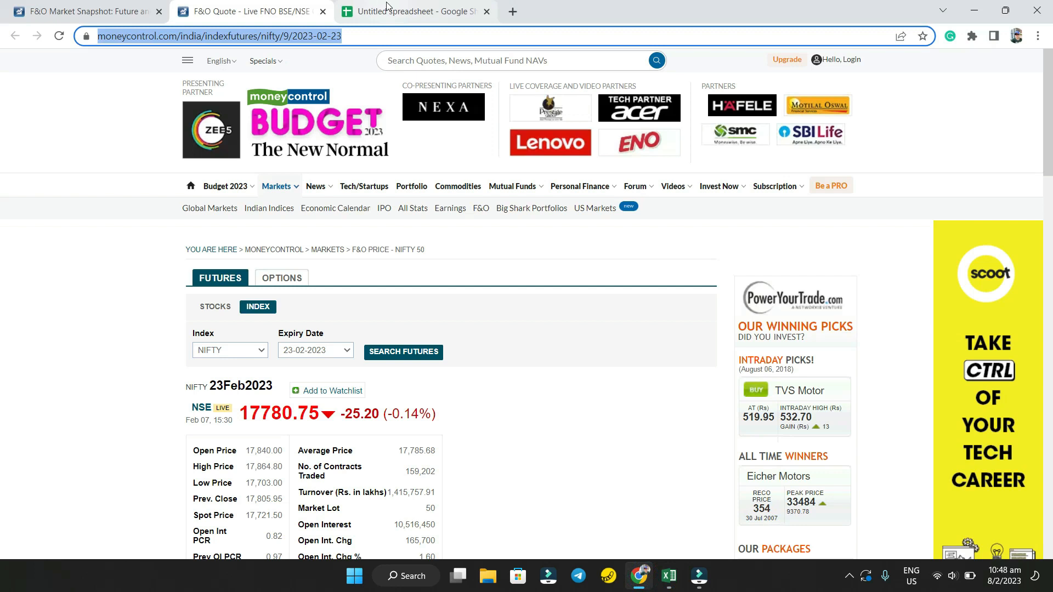
pyautogui.click(411, 12)
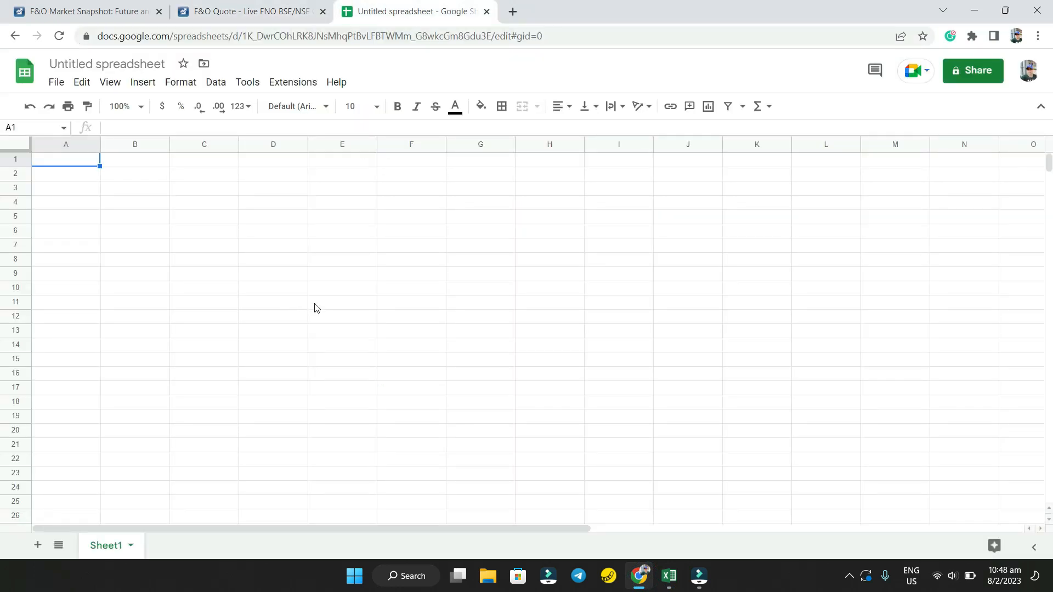
pyautogui.click(263, 7)
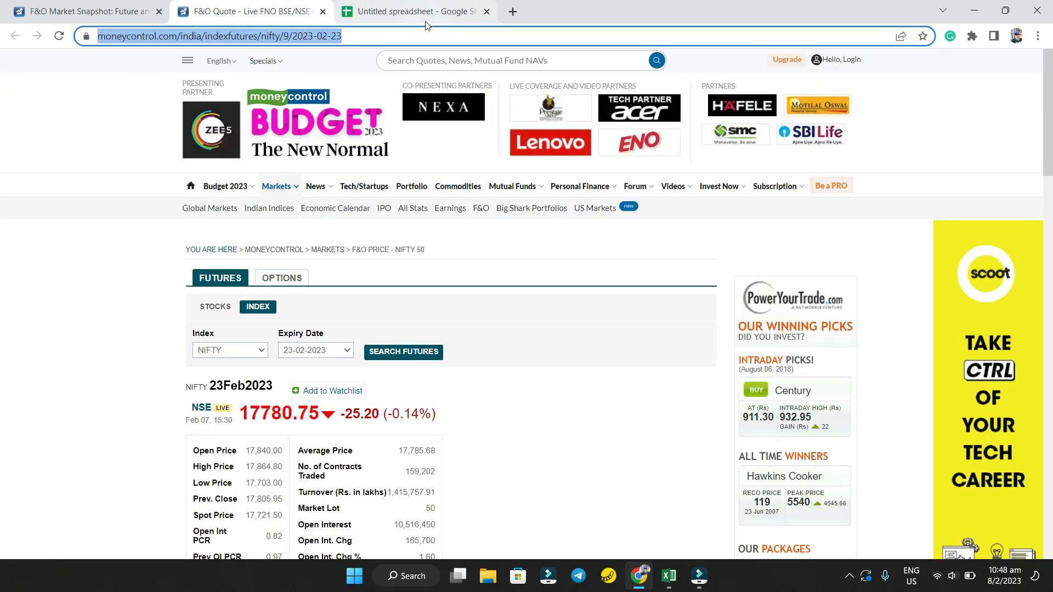
pyautogui.click(406, 13)
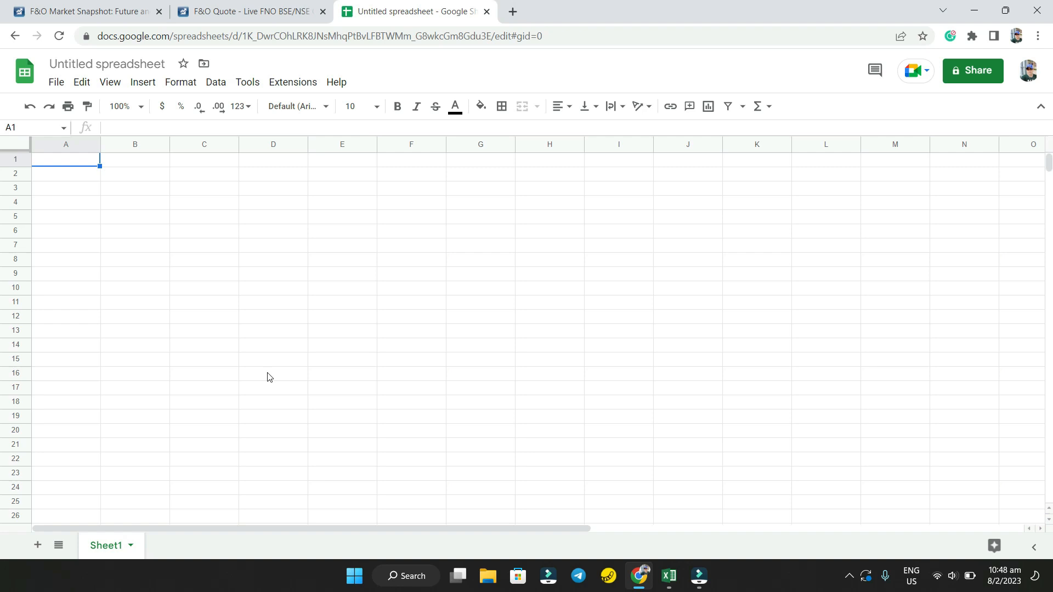
pyautogui.write('=')
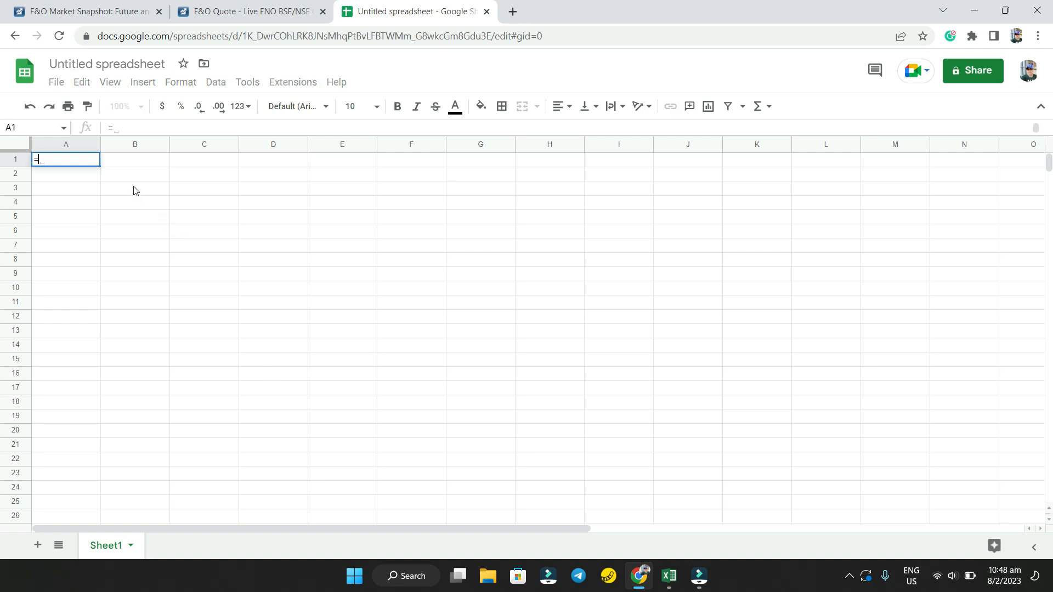
pyautogui.write('import')
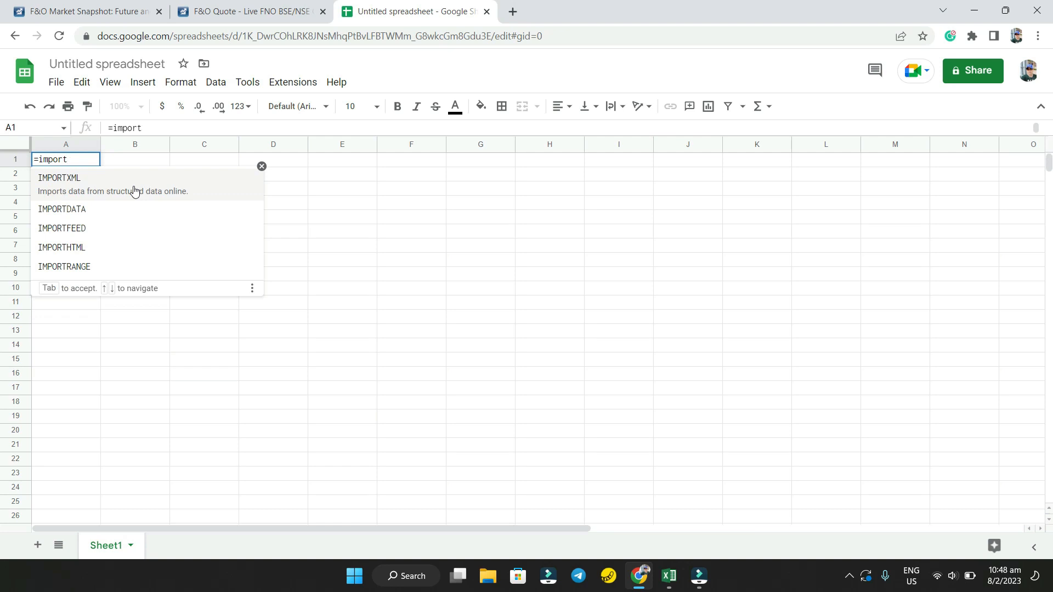
pyautogui.press('Down')
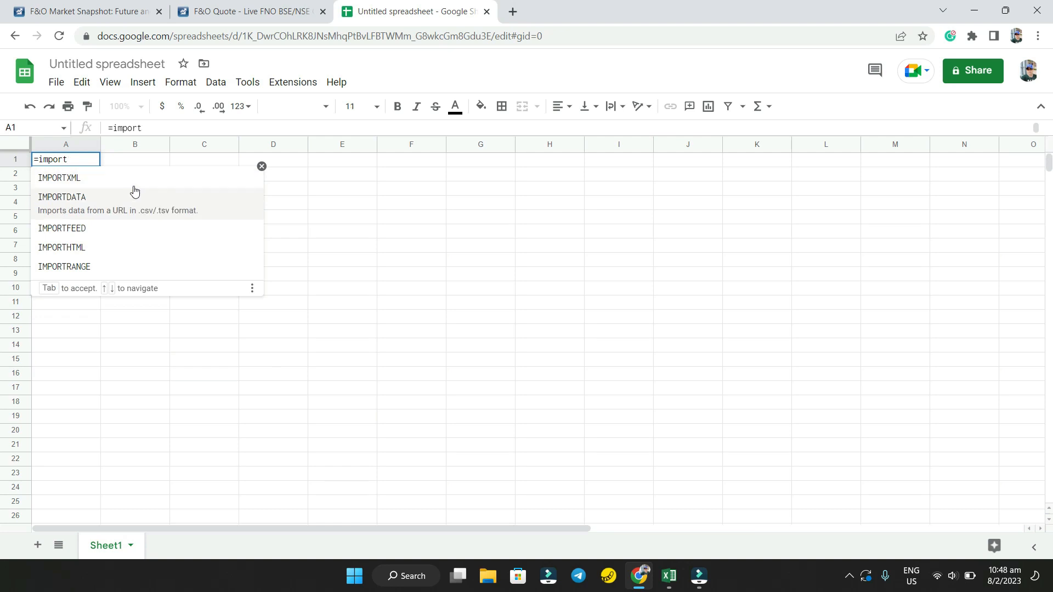
pyautogui.click(127, 245)
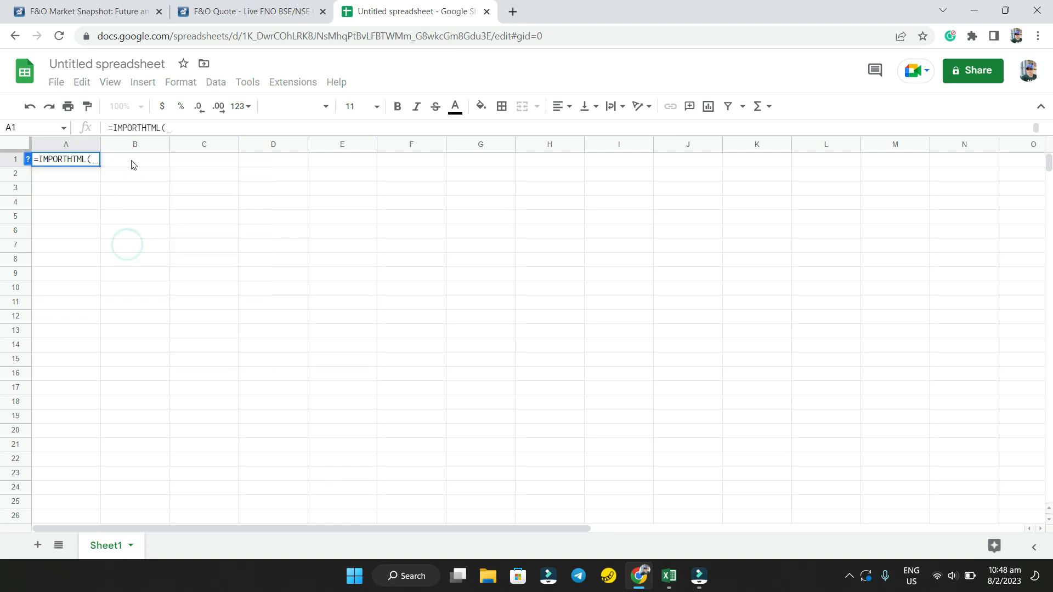
pyautogui.write('"')
pyautogui.write('https://www.moneycontrol.com/india/indexfutures/nifty/9/2023-02-23')
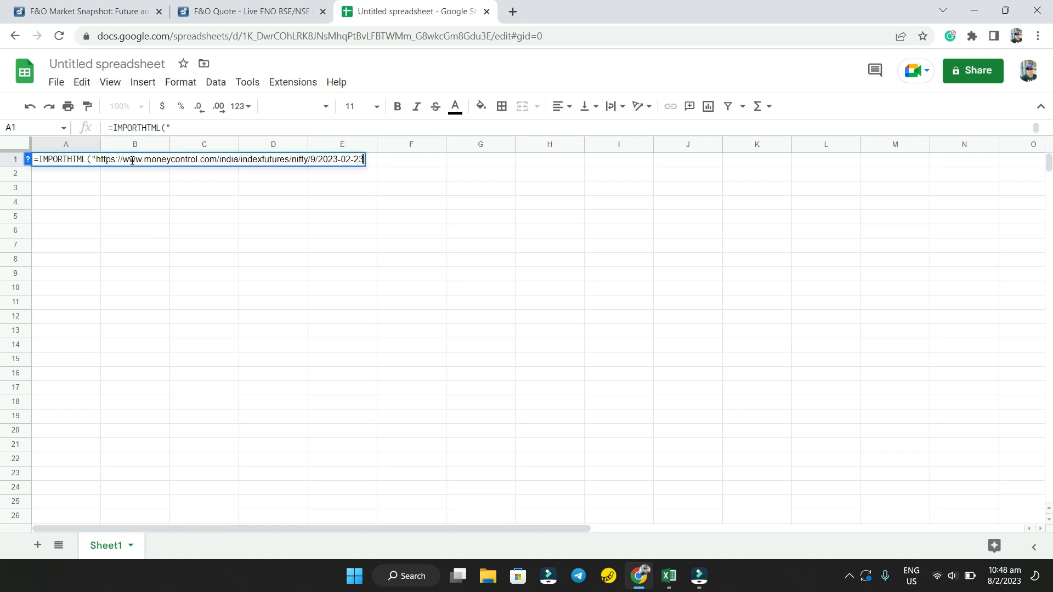
pyautogui.write('"')
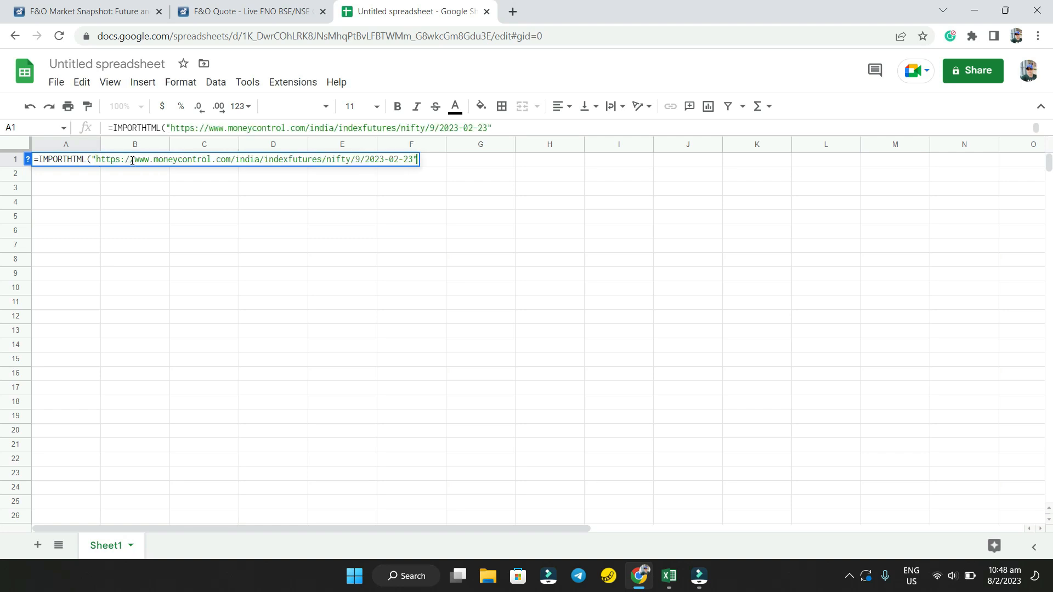
pyautogui.write(',"table')
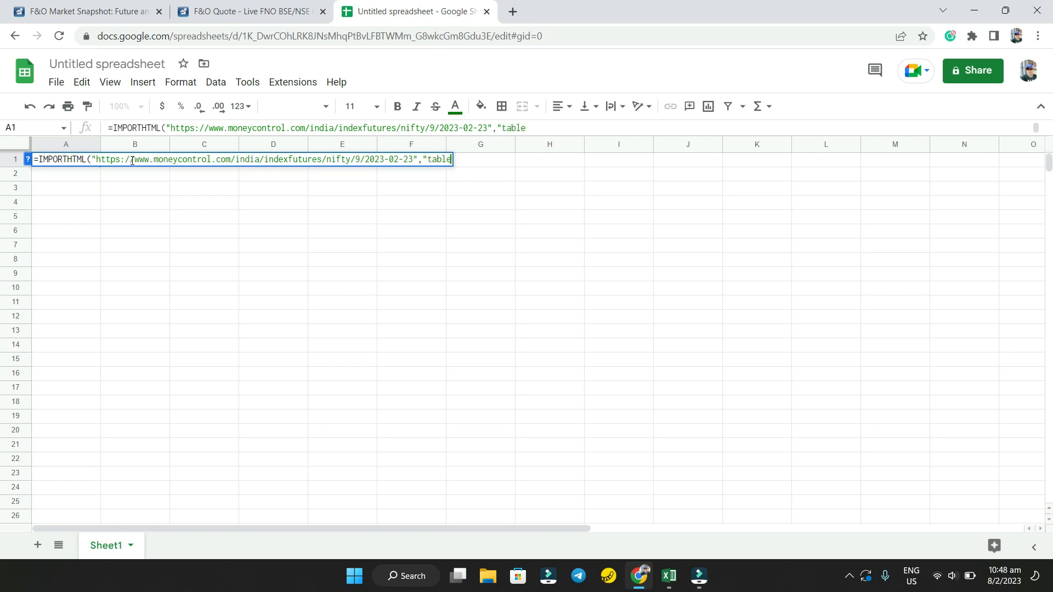
pyautogui.write('",2)')
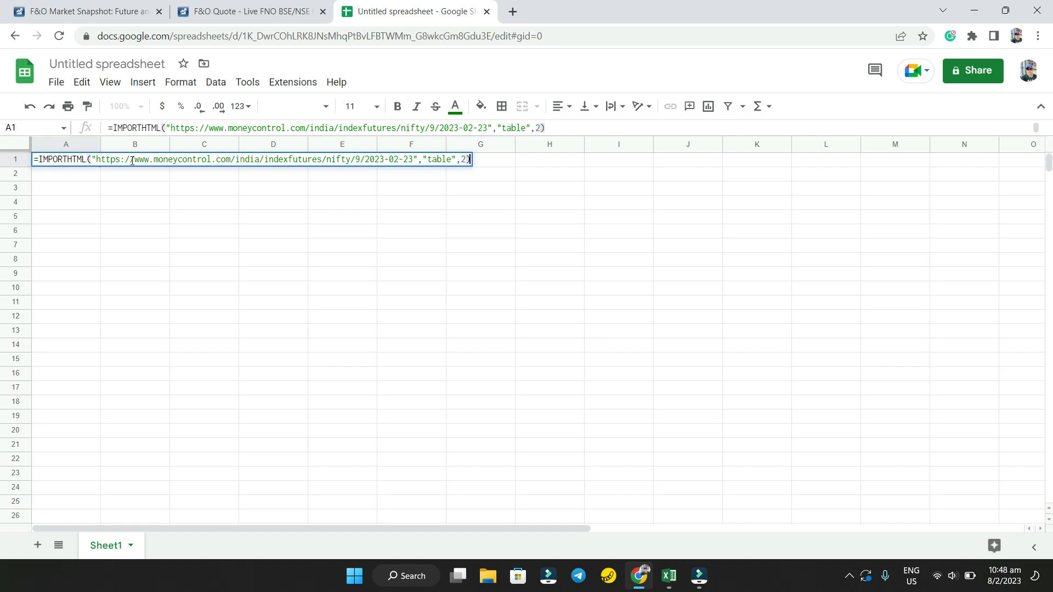
pyautogui.press('Return')
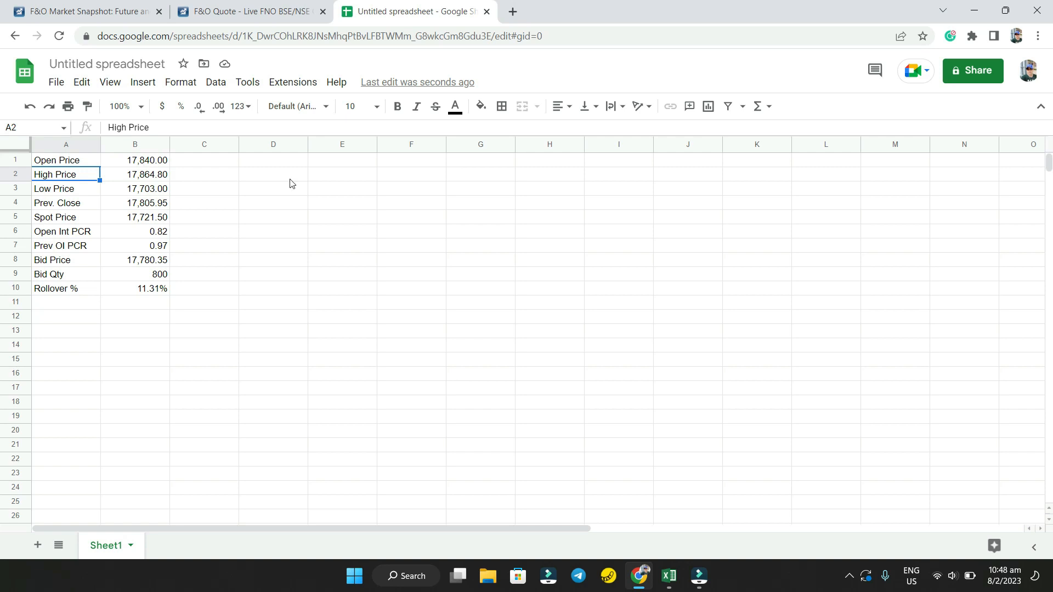
# - Copy the complete IMPORTHTML formula text from cell A1, leaving the cell unchanged
pyautogui.click(295, 159)
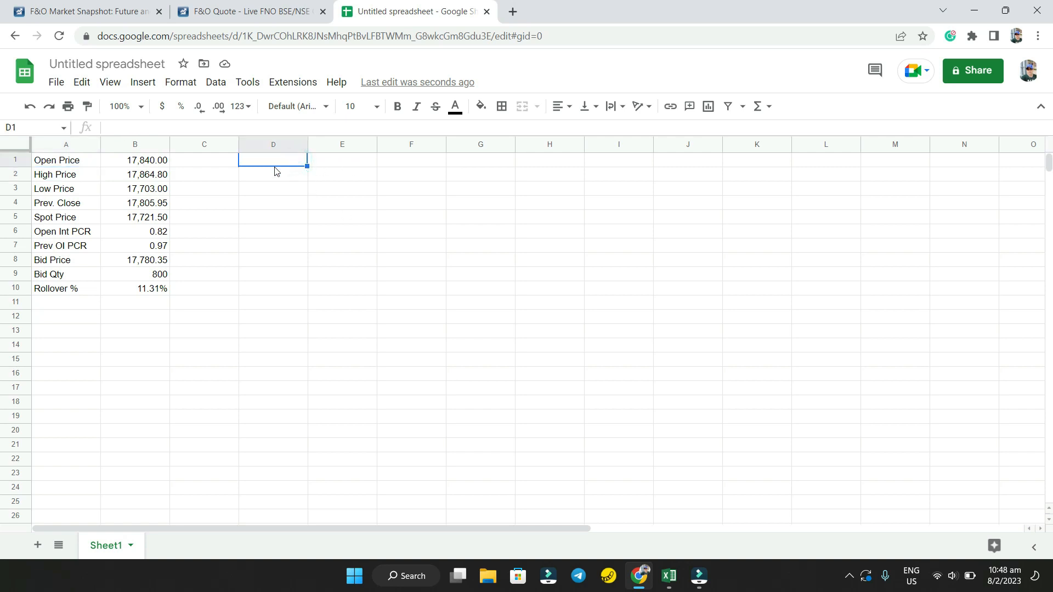
pyautogui.click(77, 161)
pyautogui.click(75, 159)
pyautogui.moveTo(593, 129); pyautogui.dragTo(17, 123)
pyautogui.hotkey('ctrl', 'c')
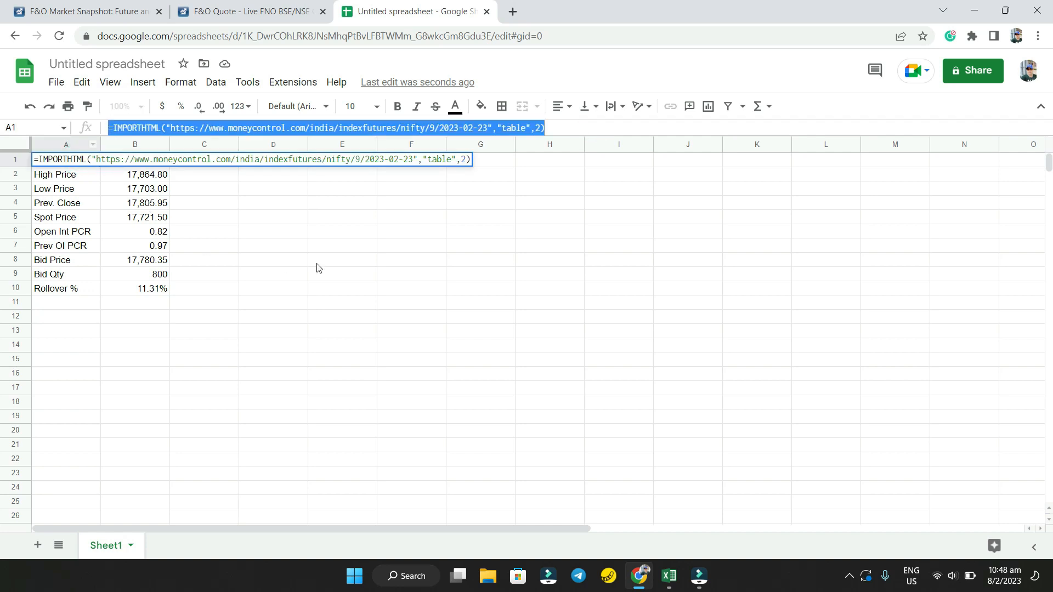
pyautogui.press('Escape')
# - Paste the copied IMPORTHTML formula into cell D1 with the table index changed to 3
pyautogui.click(295, 164)
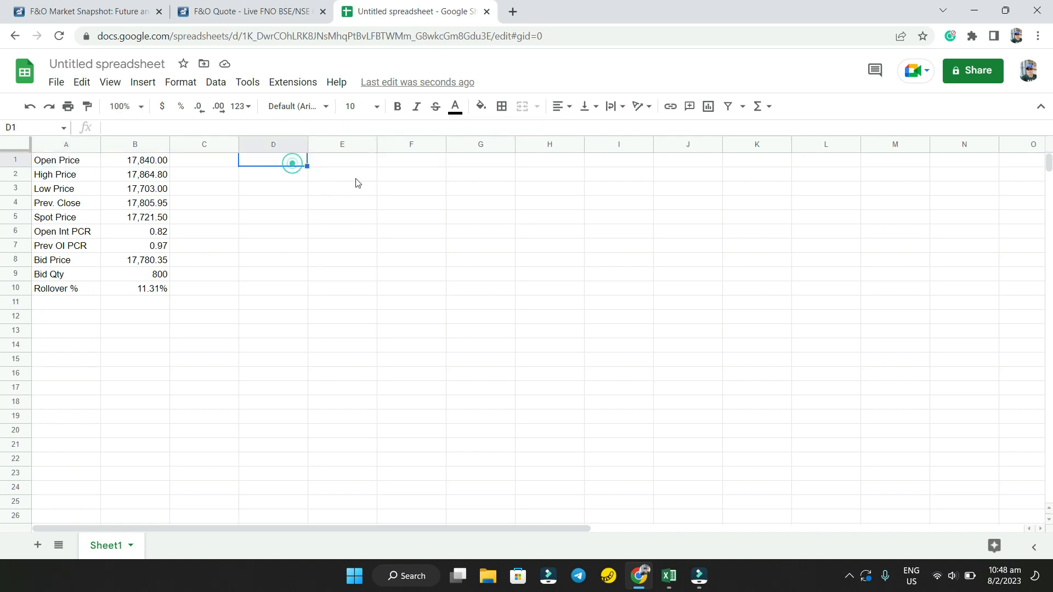
pyautogui.click(354, 125)
pyautogui.hotkey('ctrl', 'v')
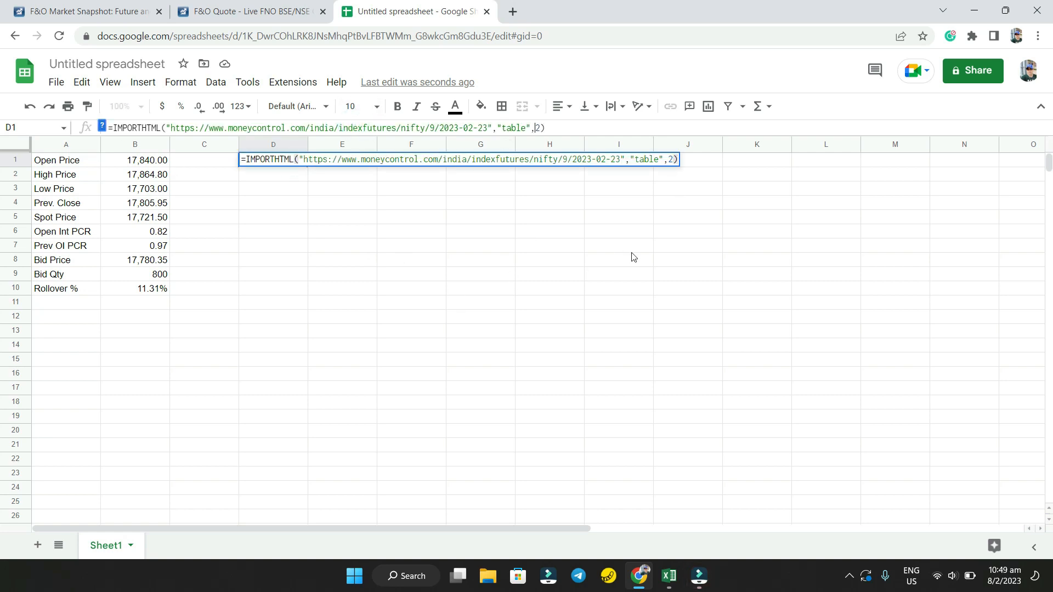
pyautogui.doubleClick(538, 128)
pyautogui.write('3')
pyautogui.click(584, 129)
pyautogui.press('Return')
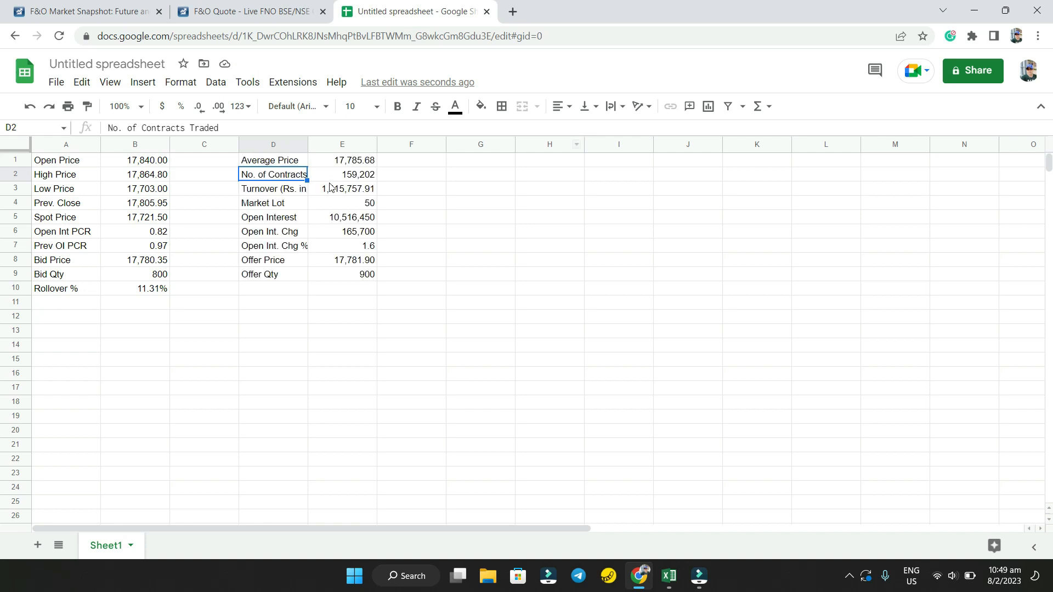
pyautogui.click(248, 334)
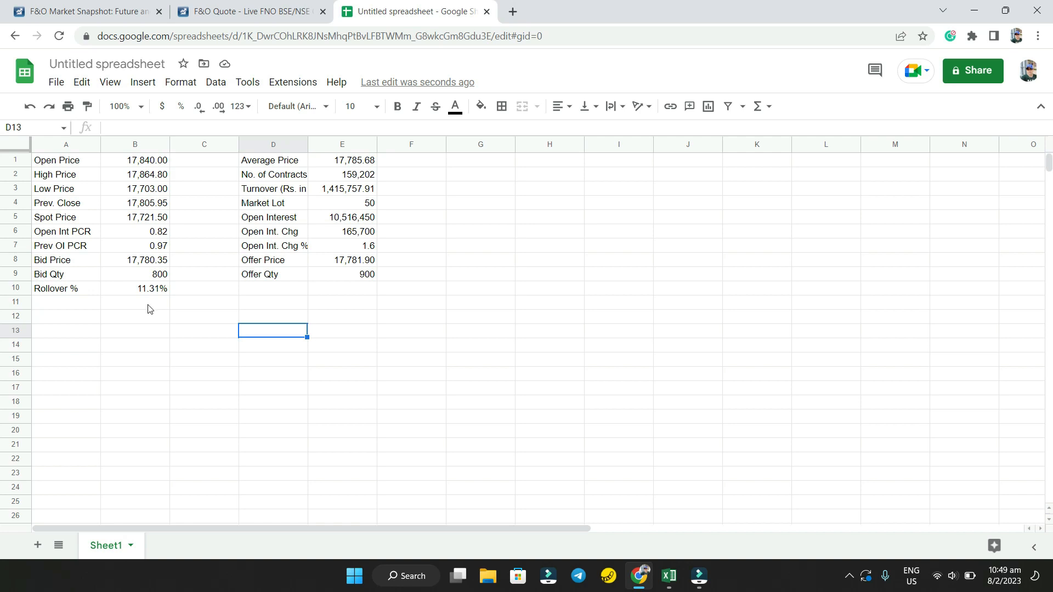
# - Look up the BANKNIFTY index futures on the Moneycontrol quote page and copy the resulting page address
pyautogui.click(228, 7)
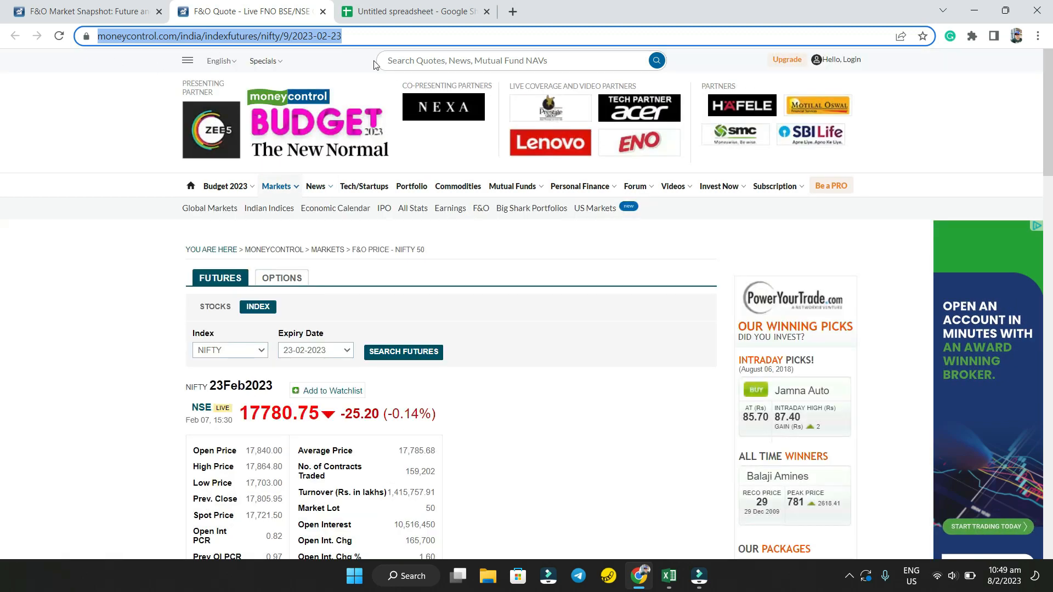
pyautogui.click(351, 63)
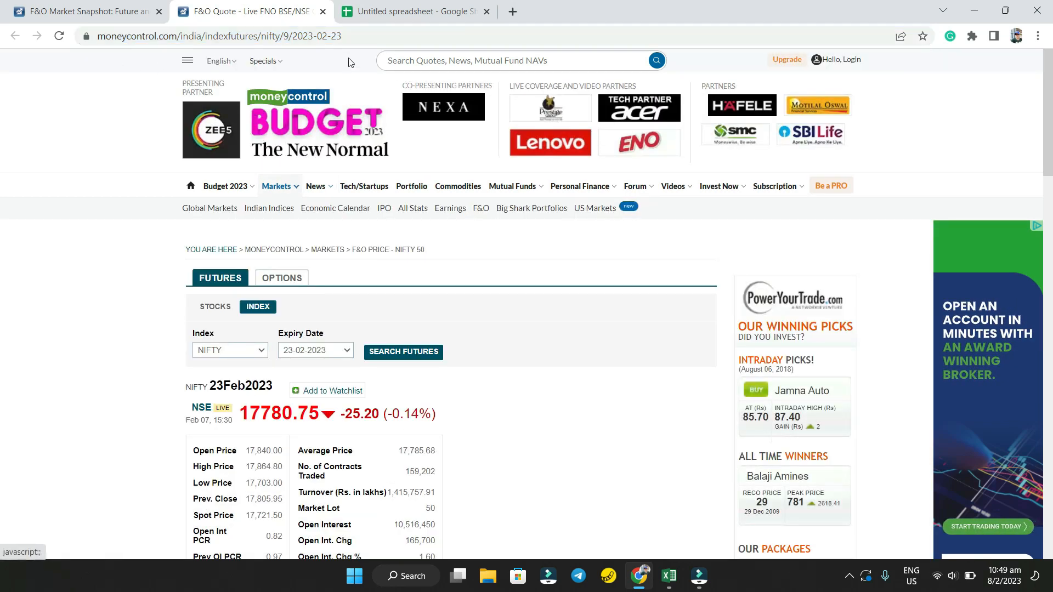
pyautogui.click(257, 350)
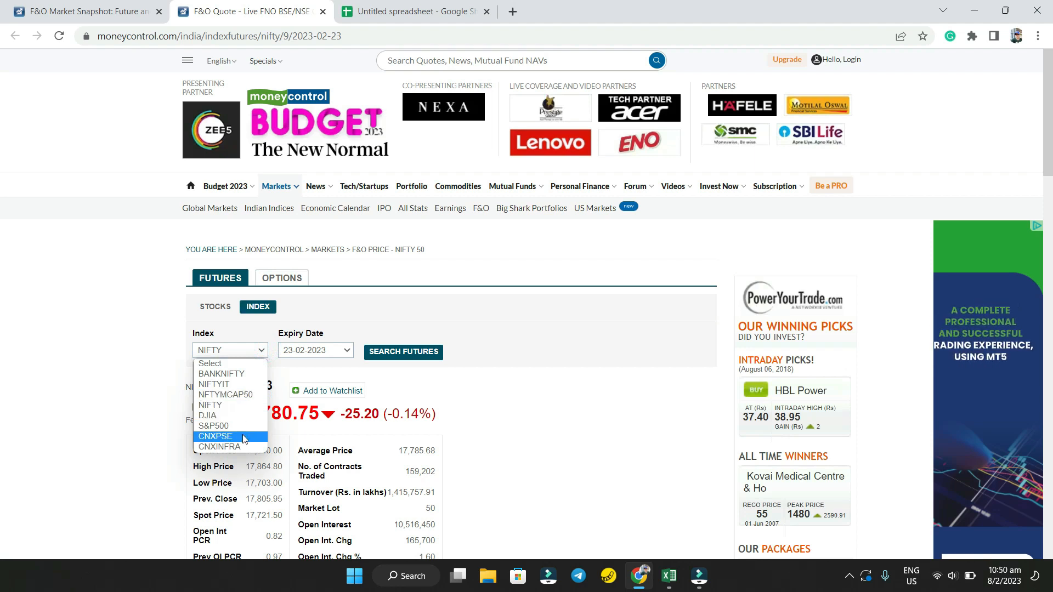
pyautogui.click(239, 373)
pyautogui.click(417, 360)
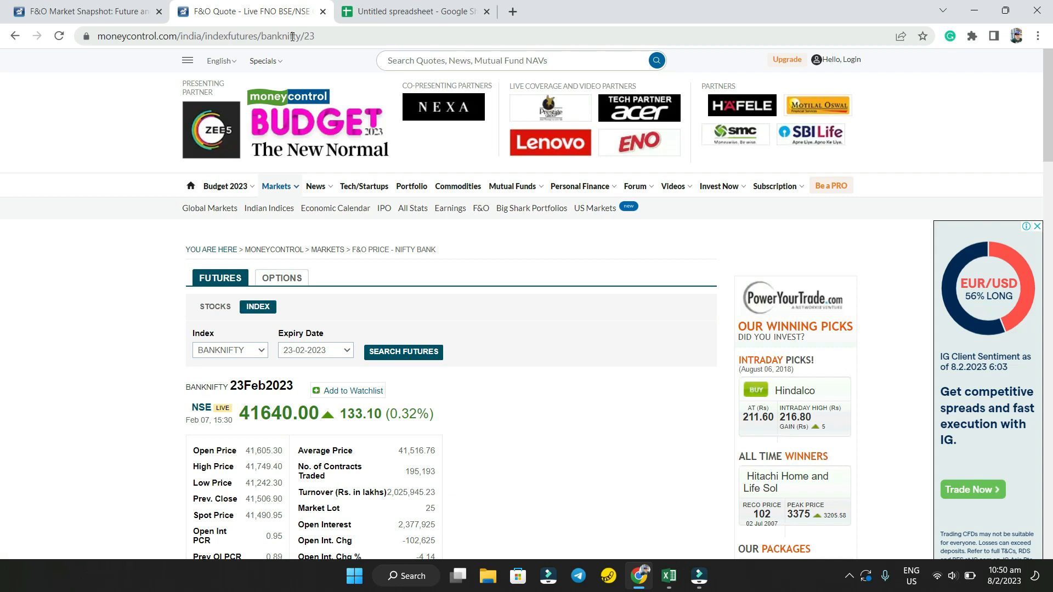
pyautogui.click(328, 41)
pyautogui.hotkey('ctrl', 'c')
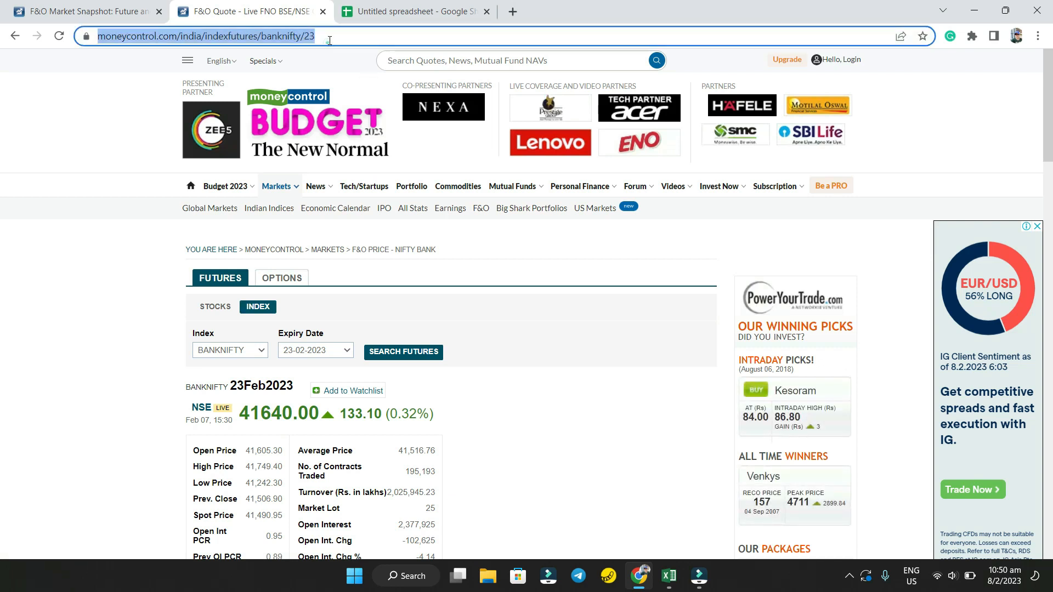
pyautogui.click(384, 16)
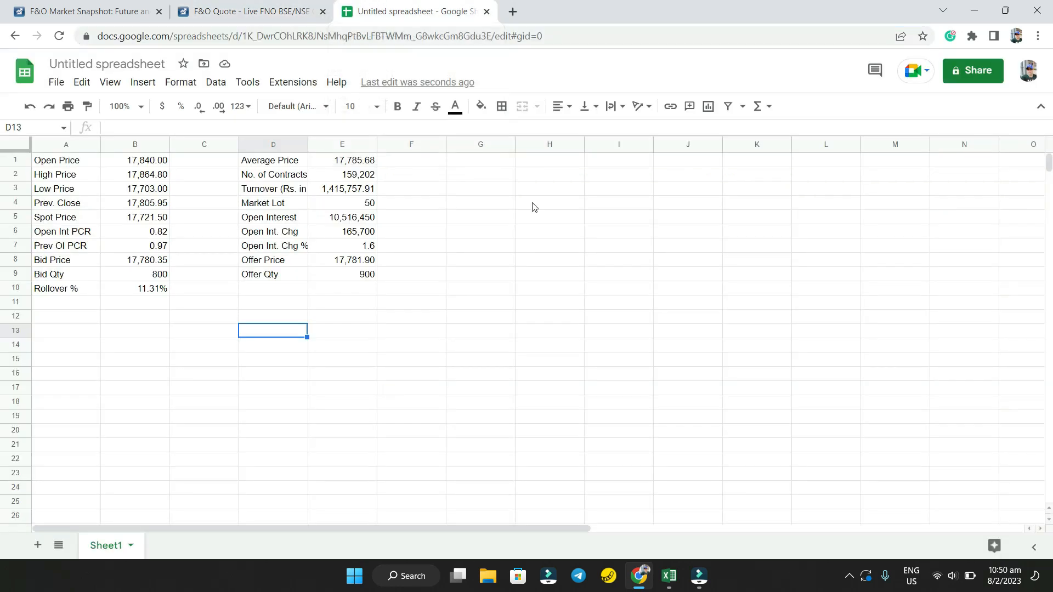
pyautogui.click(52, 328)
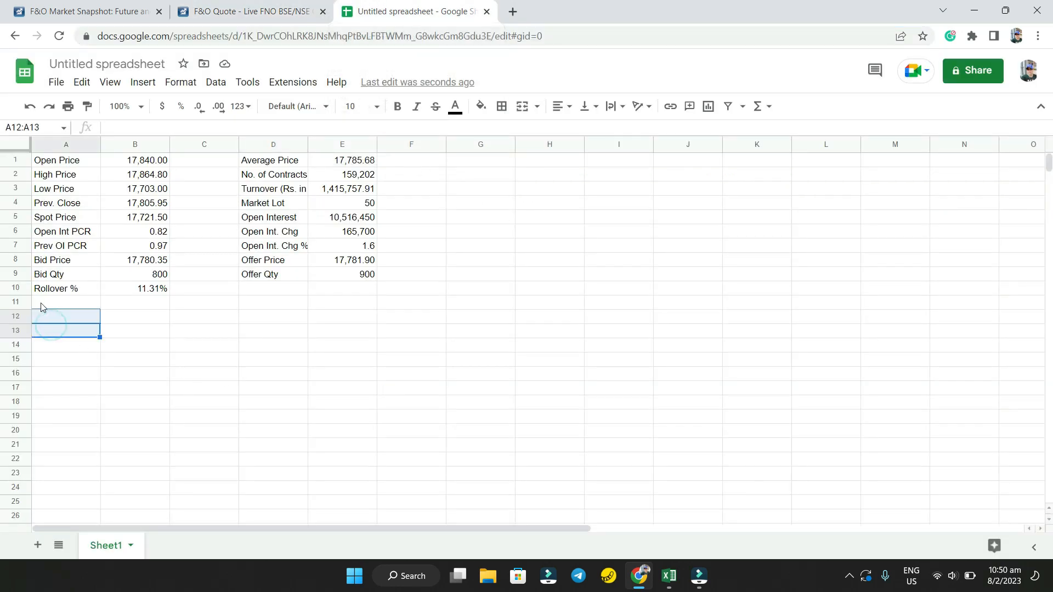
pyautogui.click(143, 343)
pyautogui.click(81, 317)
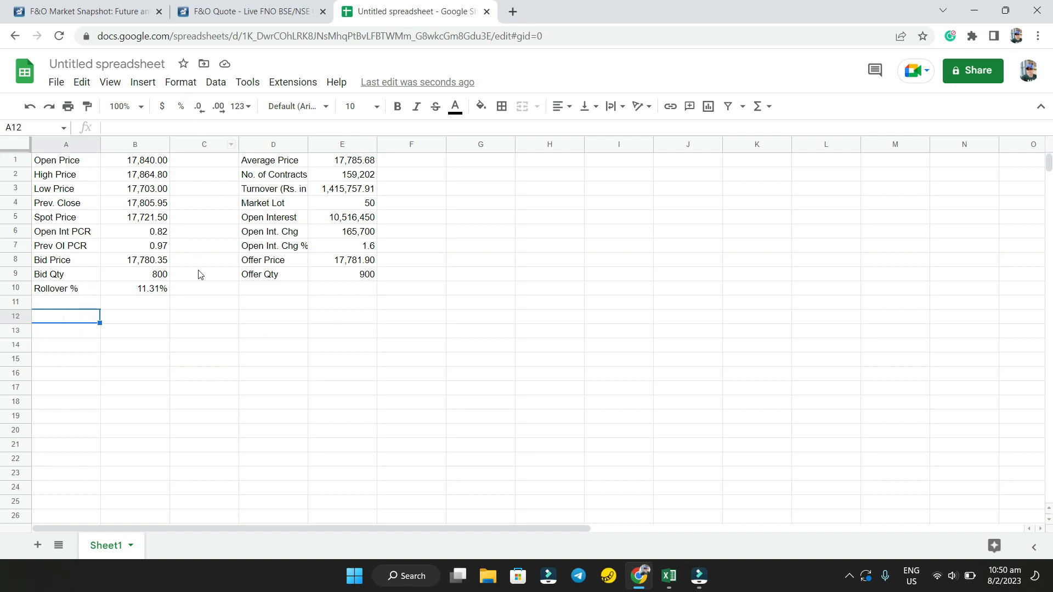
pyautogui.write('=')
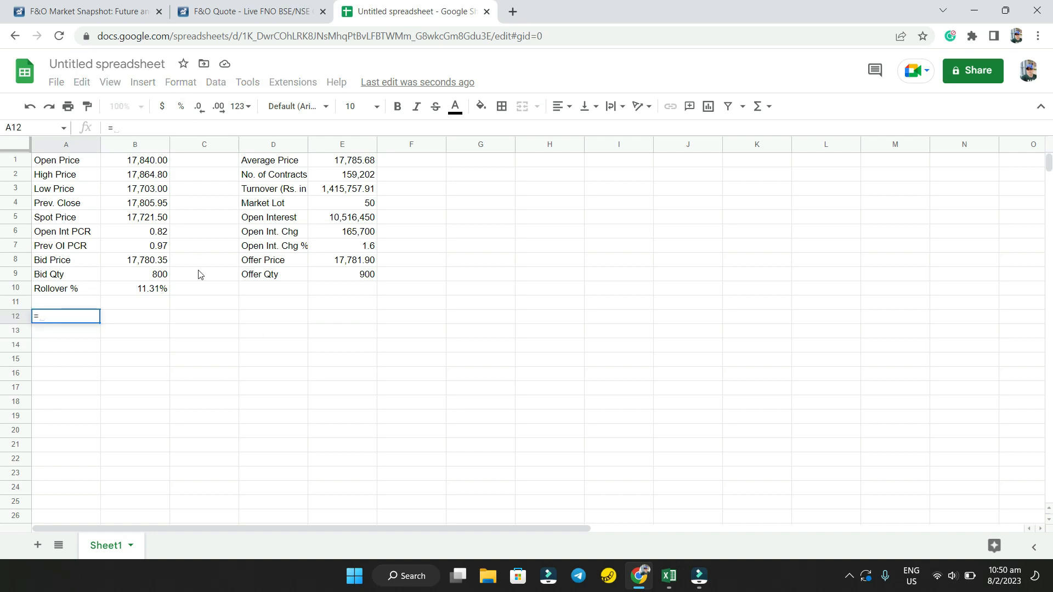
pyautogui.write('import')
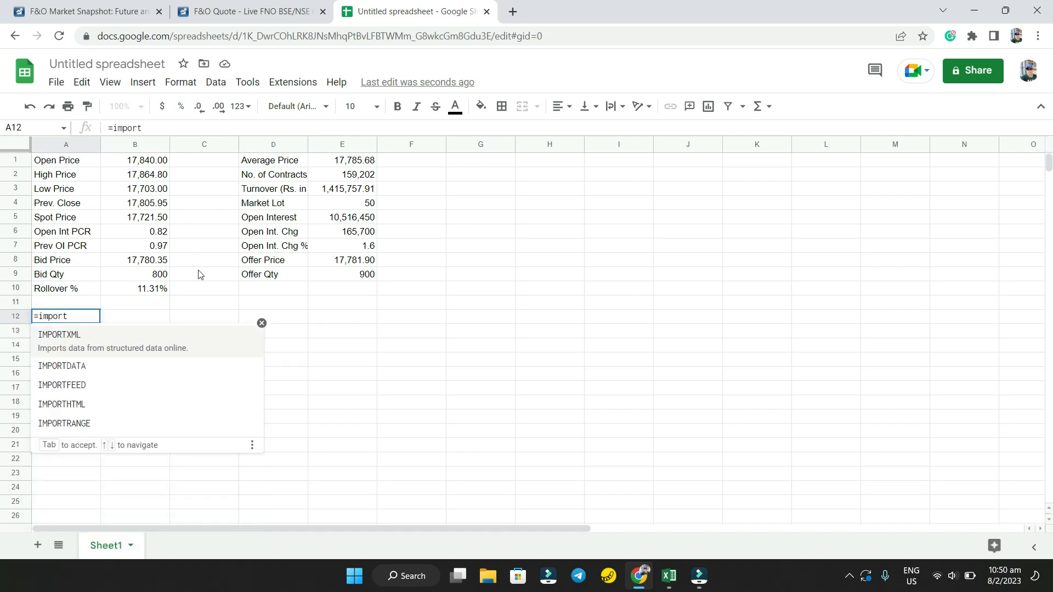
pyautogui.click(112, 393)
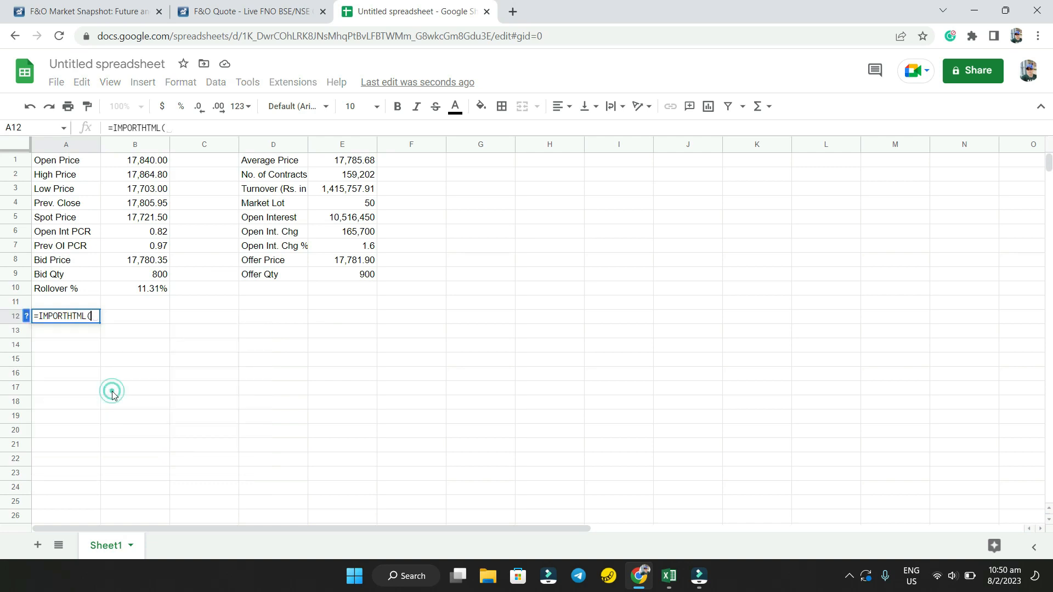
pyautogui.write('"')
pyautogui.hotkey('ctrl', 'v')
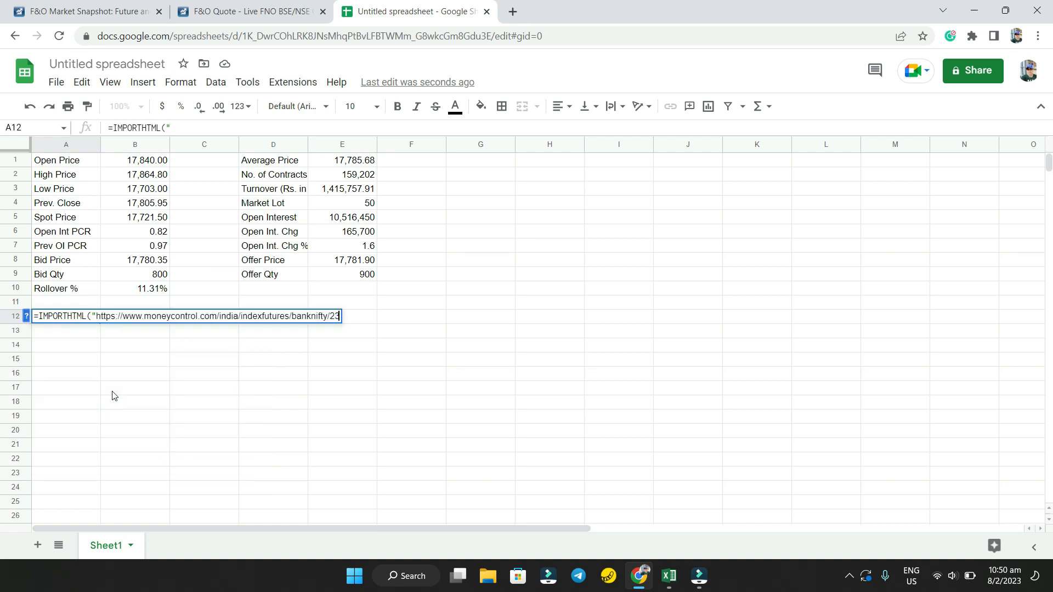
pyautogui.write('"')
pyautogui.write(',table')
pyautogui.press('BackSpace')
pyautogui.press('BackSpace')
pyautogui.press('BackSpace')
pyautogui.press('BackSpace')
pyautogui.press('BackSpace')
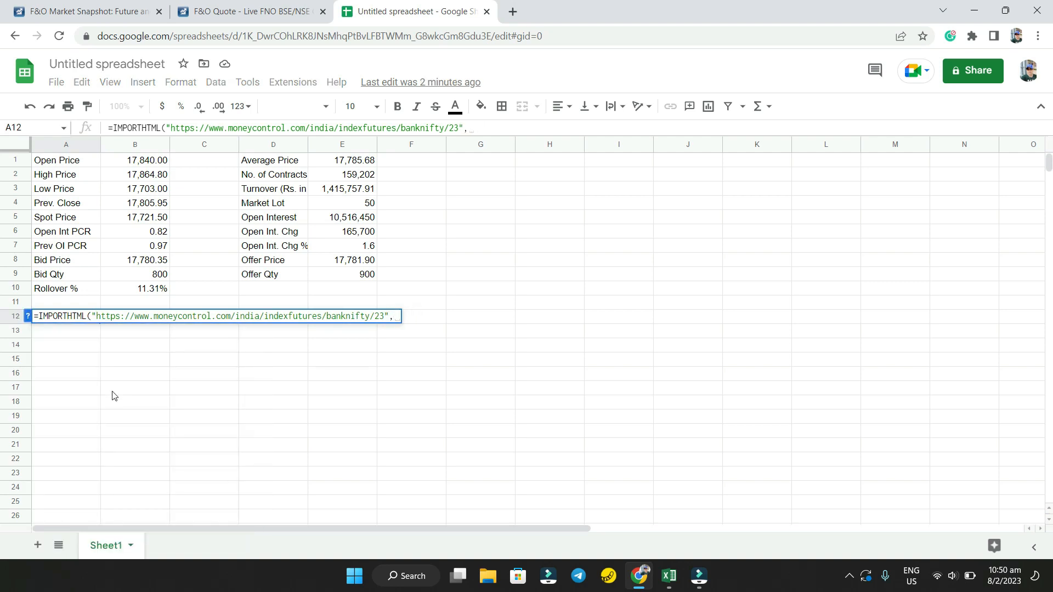
pyautogui.write('"table",2')
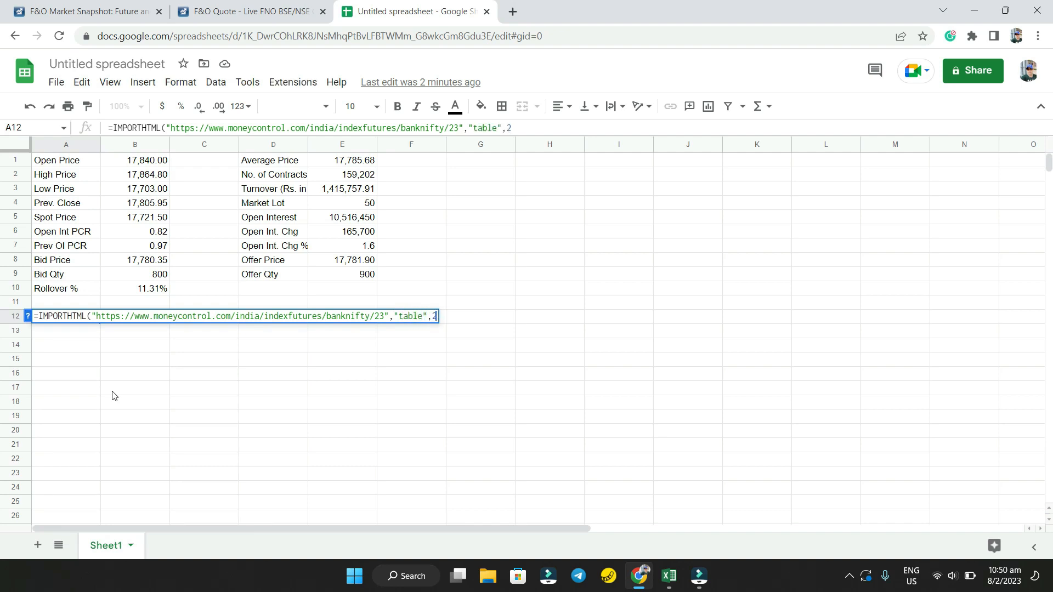
pyautogui.write(')')
pyautogui.press('Return')
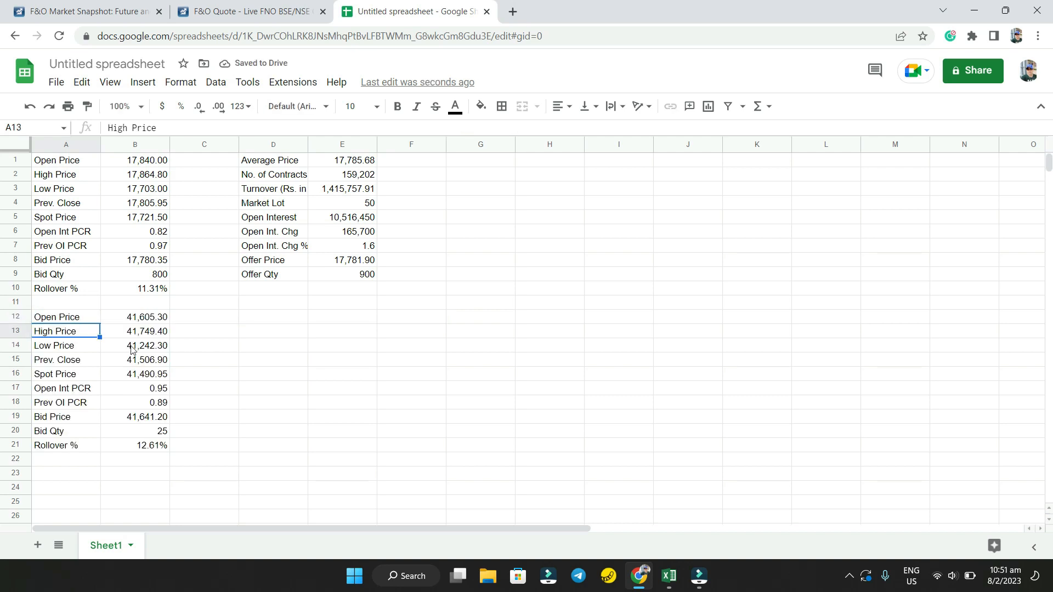
# - Insert one blank row above row 1 of the sheet
pyautogui.rightClick(16, 163)
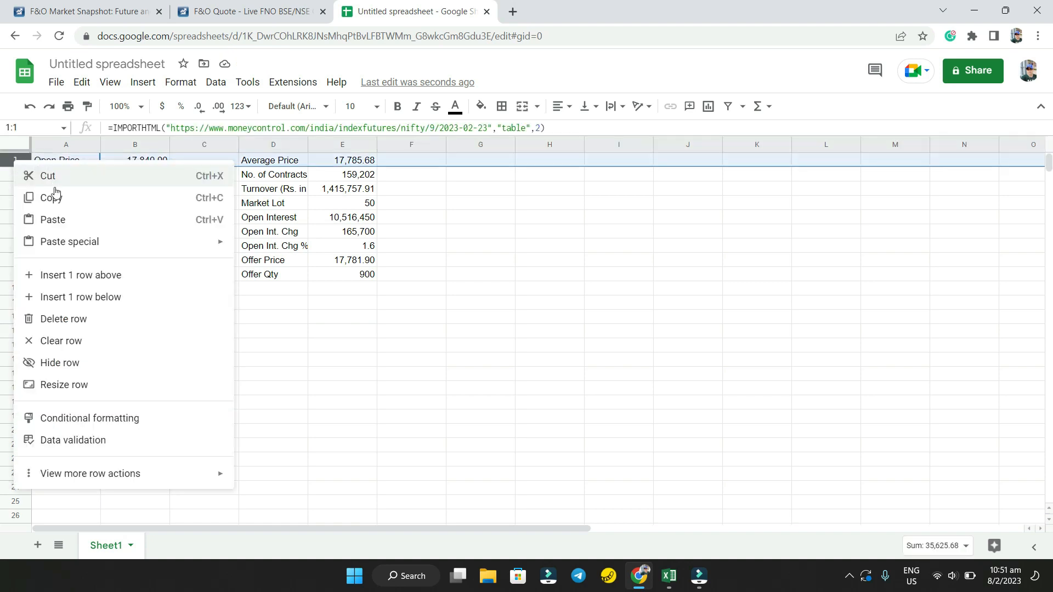
pyautogui.click(140, 276)
pyautogui.click(331, 353)
# - Merge cells A1:E1 and enter the heading "Nifty", centred horizontally
pyautogui.moveTo(73, 159); pyautogui.dragTo(321, 163)
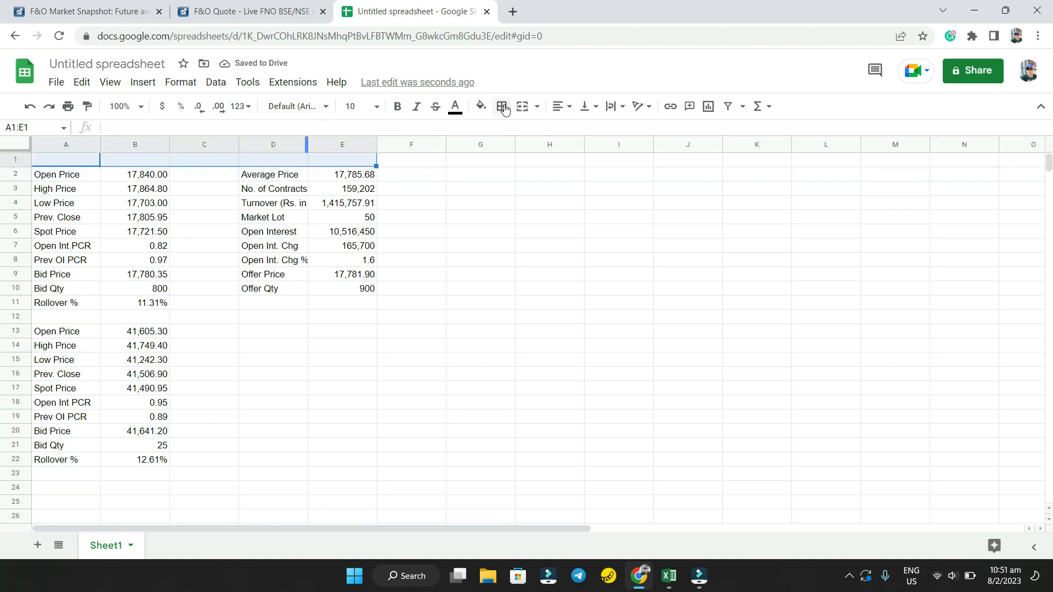
pyautogui.click(523, 106)
pyautogui.write('Nifty')
pyautogui.press('Return')
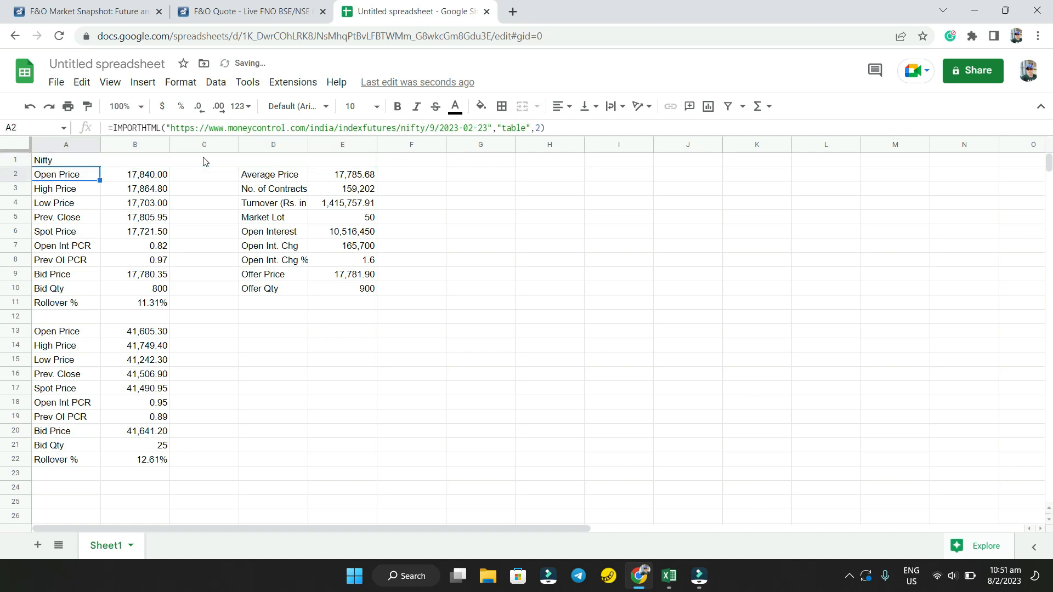
pyautogui.click(203, 161)
pyautogui.click(559, 110)
pyautogui.click(577, 129)
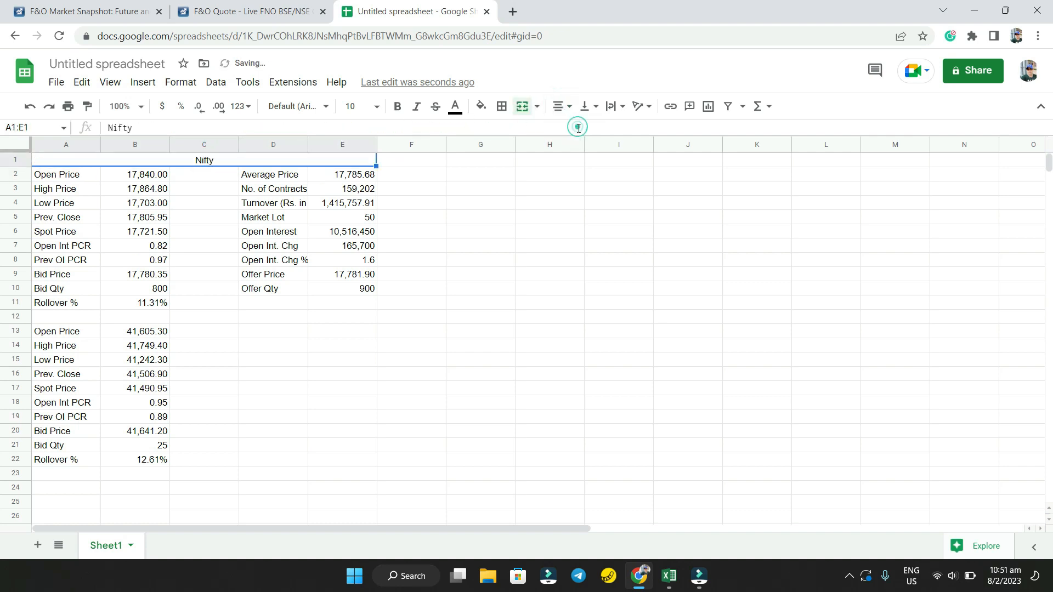
# - Merge cells A12:E12 and enter the heading "Banknifty", centred horizontally
pyautogui.moveTo(70, 318); pyautogui.dragTo(351, 317)
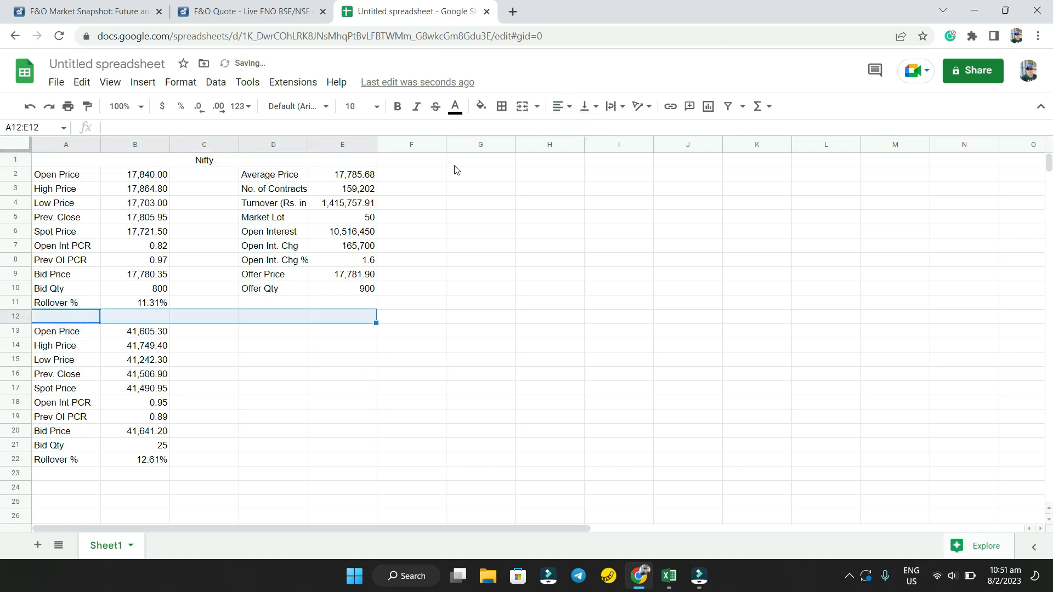
pyautogui.click(521, 107)
pyautogui.write('Banknifty')
pyautogui.press('Return')
pyautogui.press('Up')
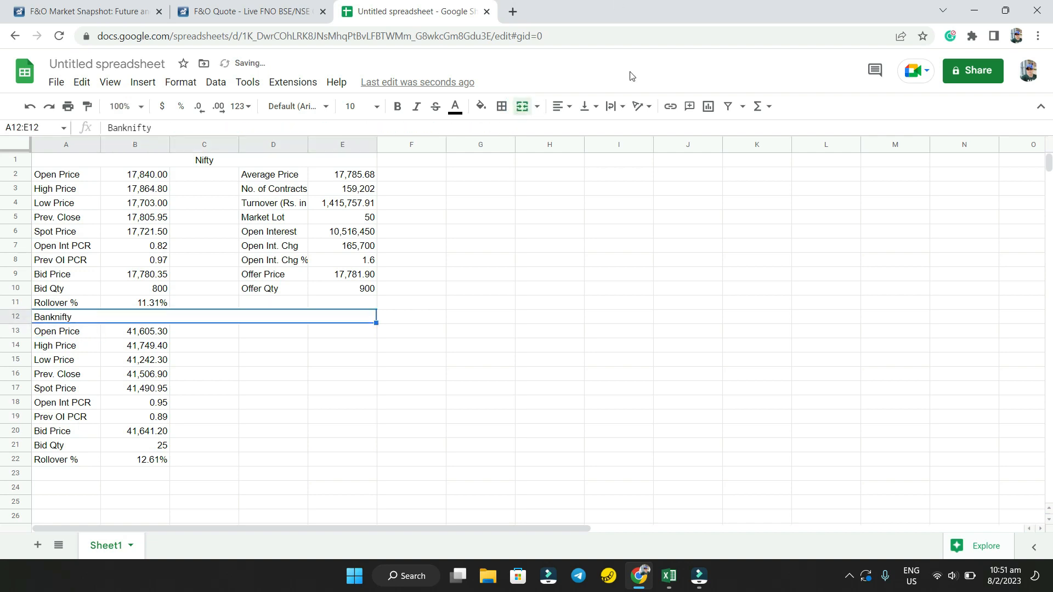
pyautogui.click(555, 106)
pyautogui.click(575, 130)
# - Give both the Nifty and Banknifty heading rows a dark cyan fill and white text
pyautogui.click(268, 161)
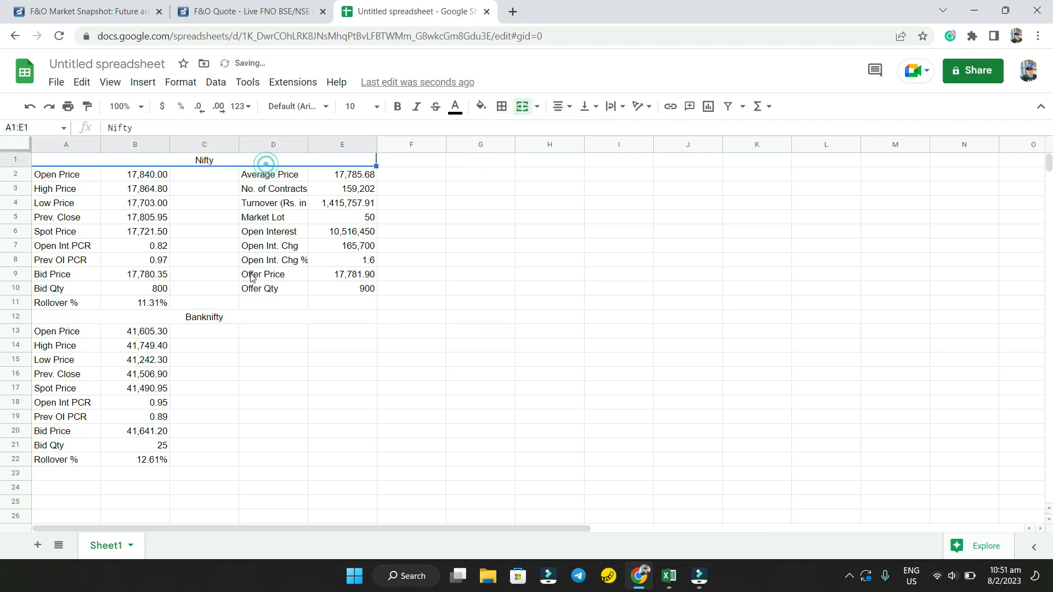
pyautogui.keyDown('ctrl'); pyautogui.click(229, 312); pyautogui.keyUp('ctrl')
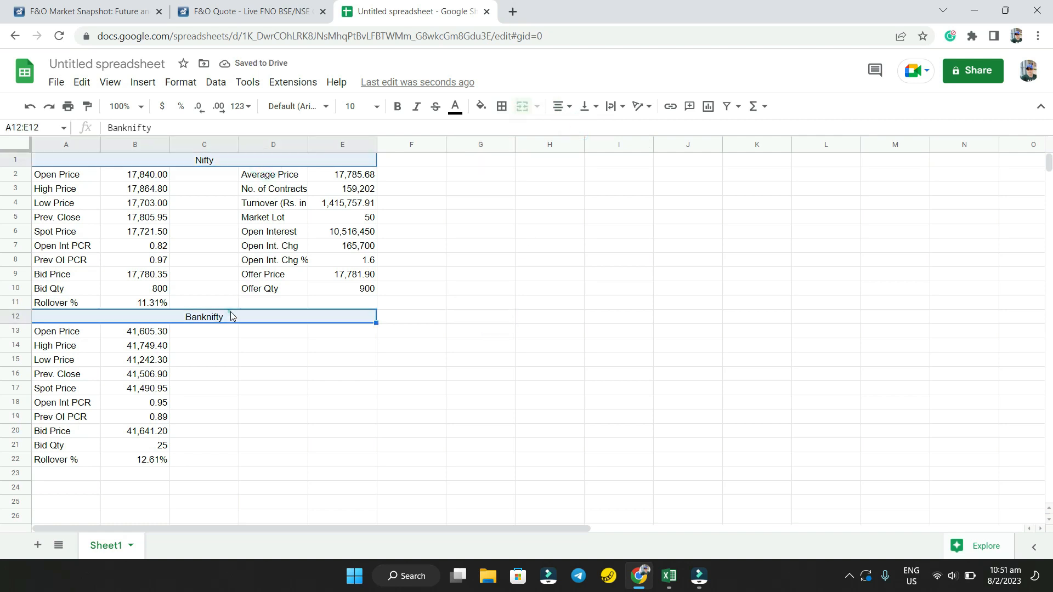
pyautogui.click(481, 106)
pyautogui.click(561, 228)
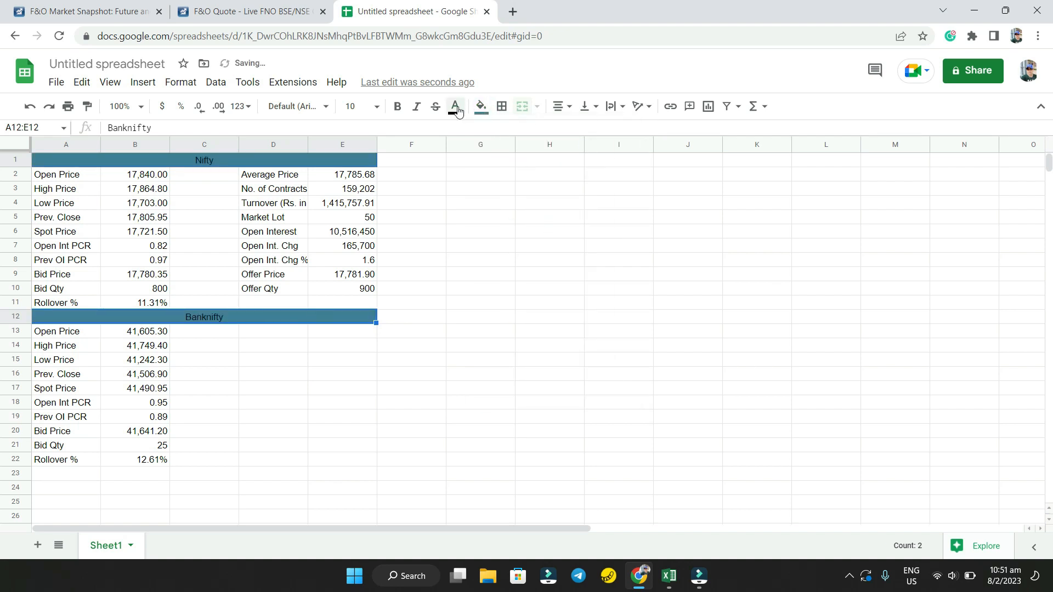
pyautogui.click(481, 106)
pyautogui.click(596, 158)
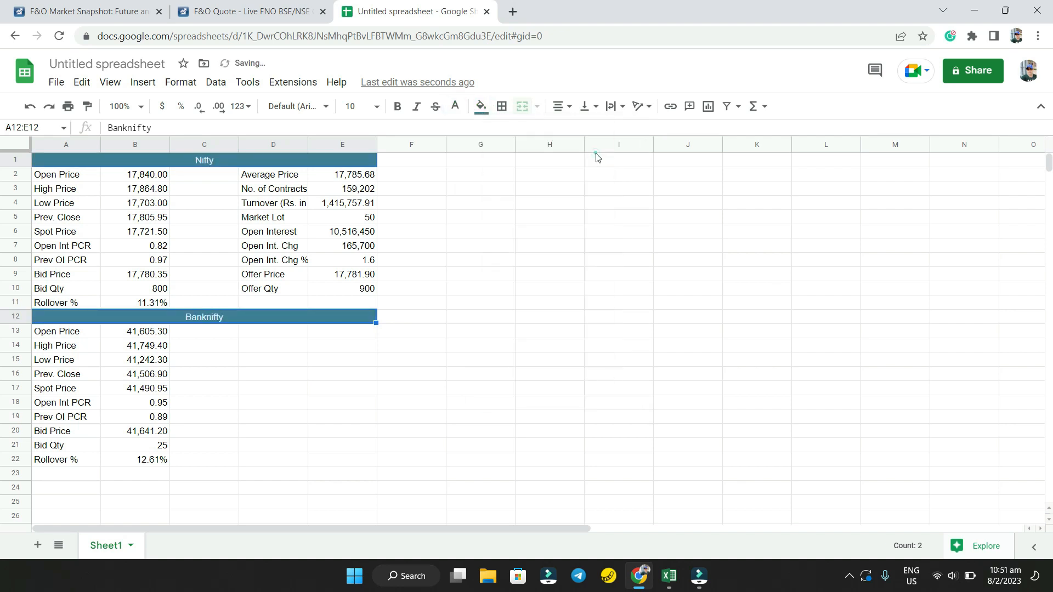
pyautogui.click(535, 302)
pyautogui.click(388, 416)
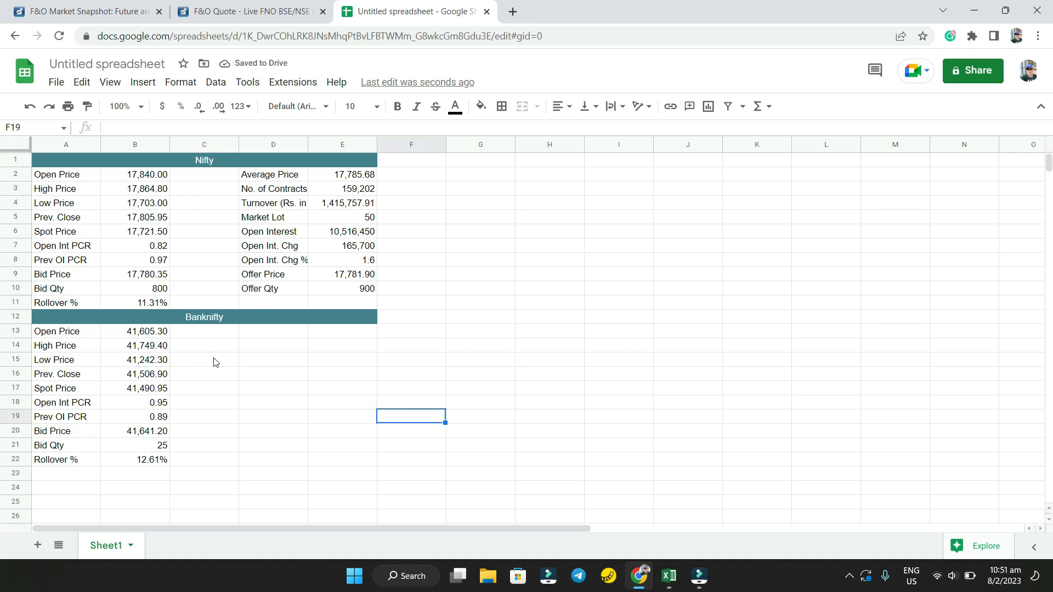
# - Copy the complete IMPORTHTML formula text from cell A13, leaving the cell unchanged
pyautogui.click(69, 336)
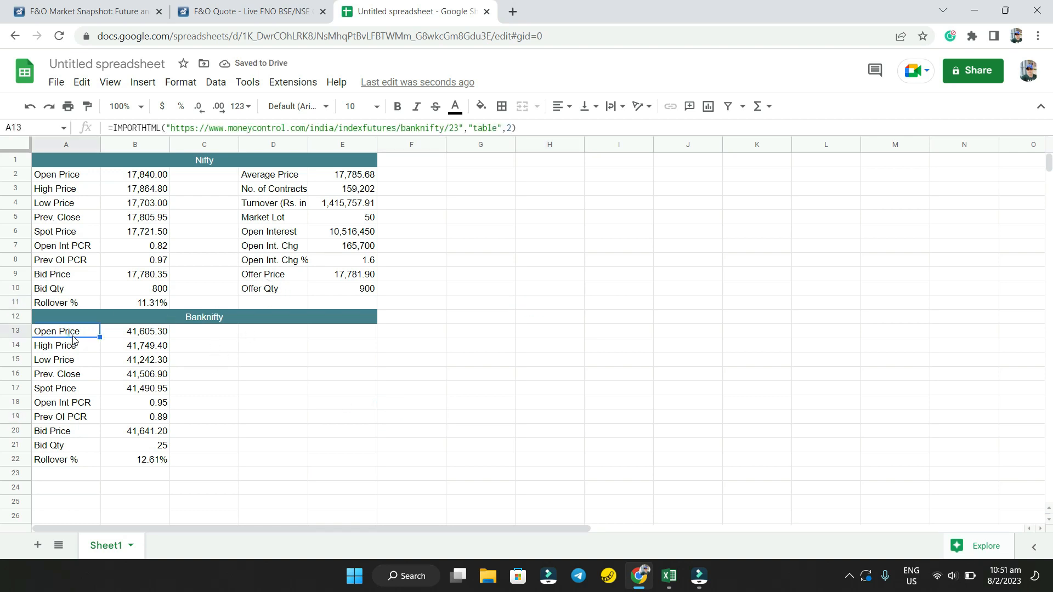
pyautogui.moveTo(538, 130); pyautogui.dragTo(6, 127)
pyautogui.hotkey('ctrl', 'c')
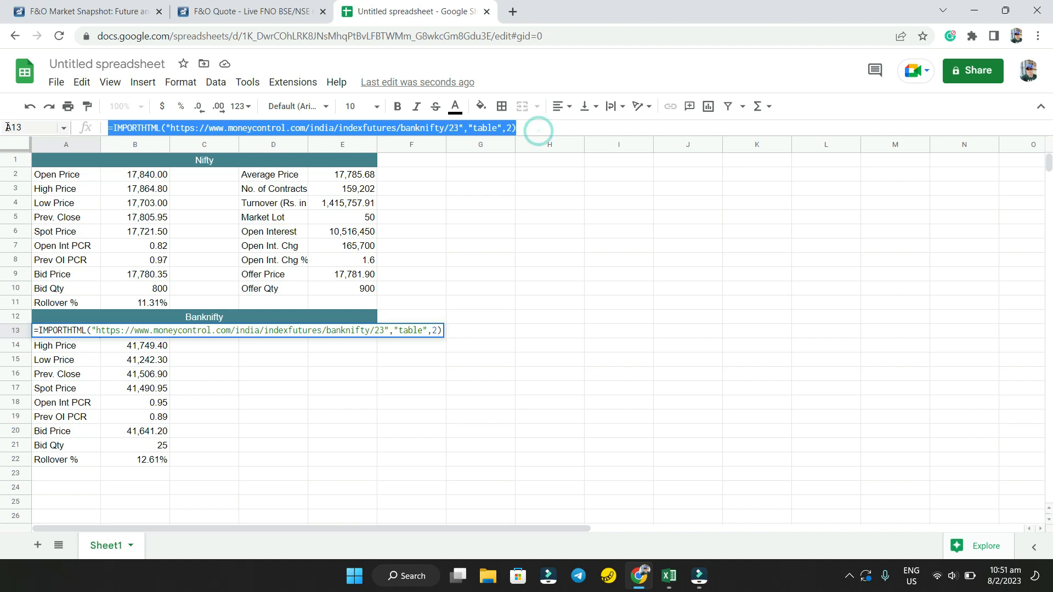
pyautogui.press('Escape')
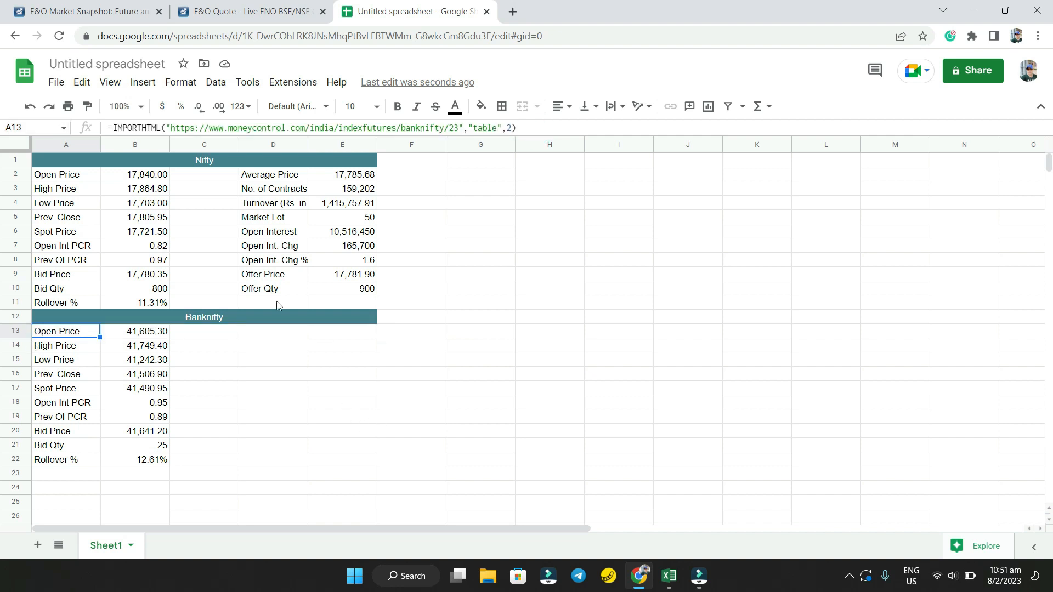
# - Paste the copied BANKNIFTY IMPORTHTML formula into cell D13 with the table index changed to 3
pyautogui.click(267, 336)
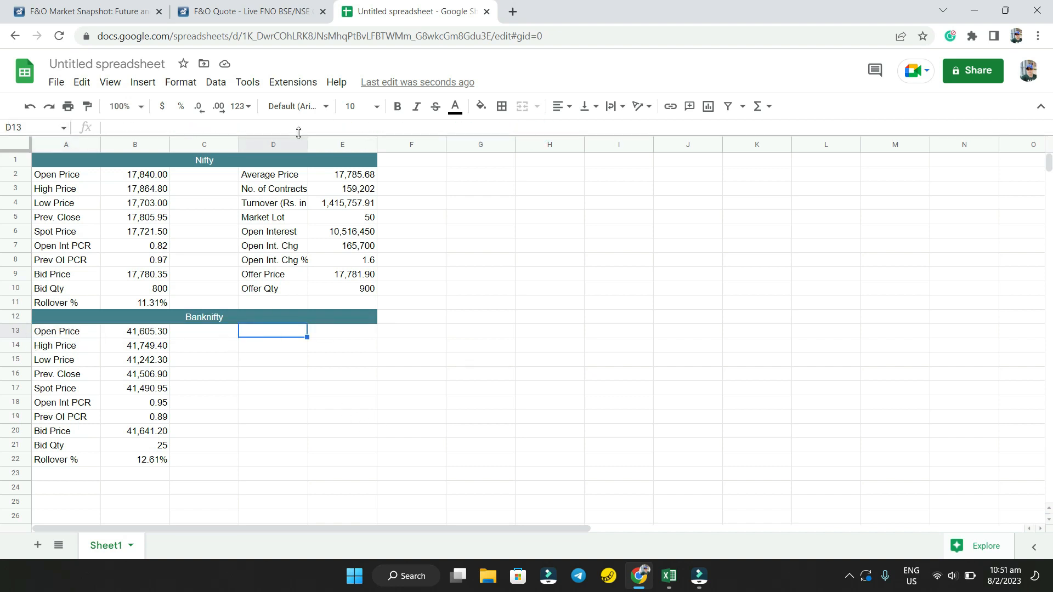
pyautogui.click(299, 127)
pyautogui.hotkey('ctrl', 'v')
pyautogui.click(510, 127)
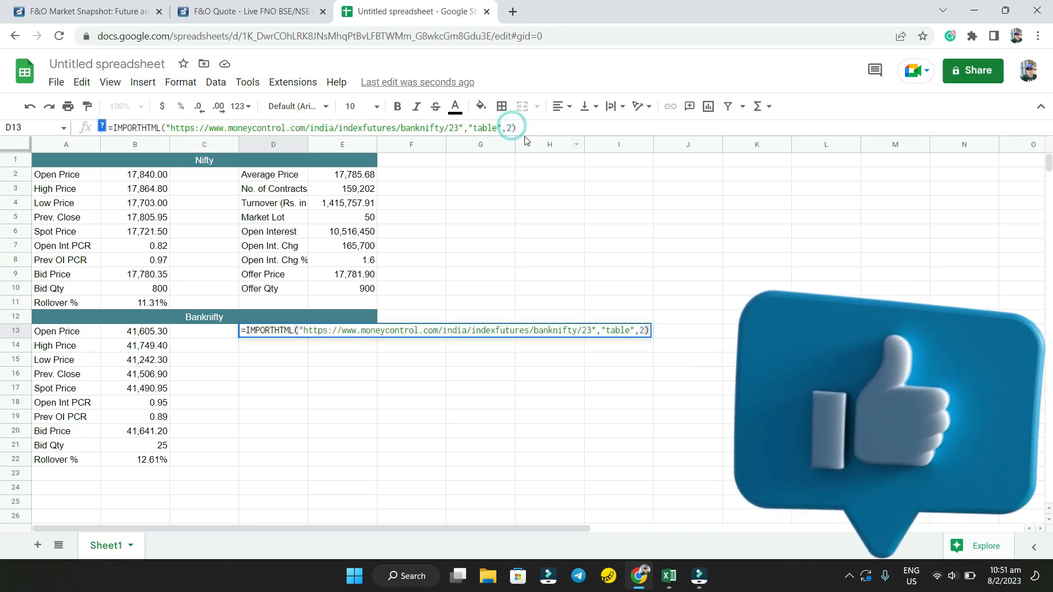
pyautogui.press('BackSpace')
pyautogui.write('3')
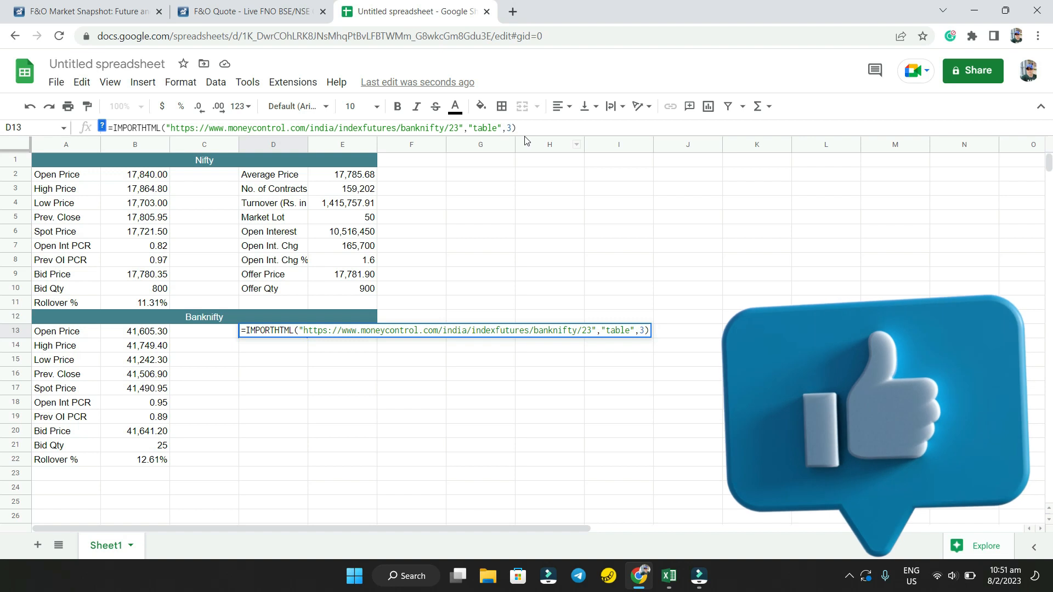
pyautogui.press('Return')
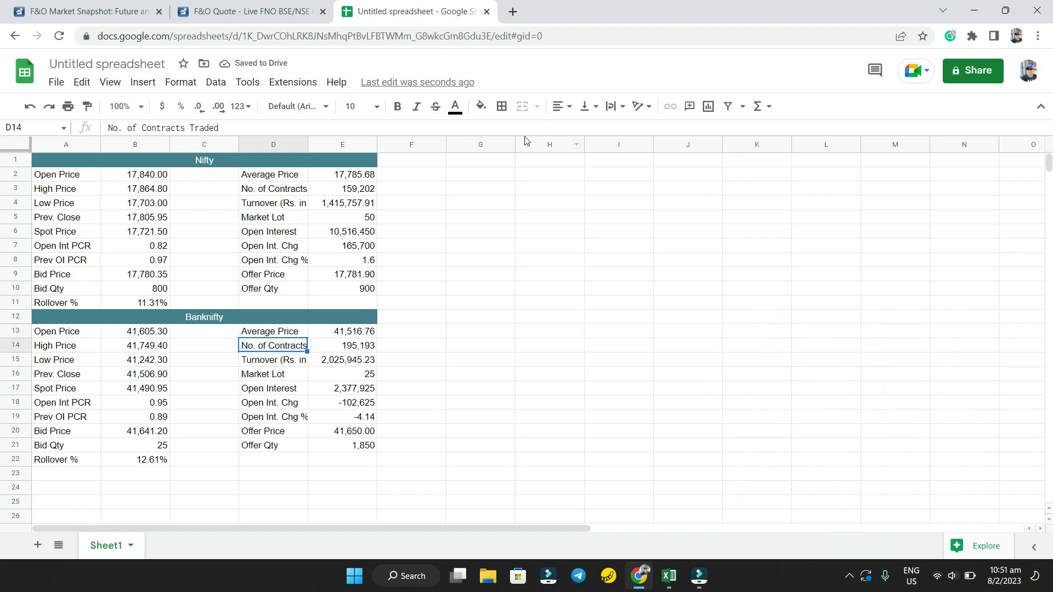
pyautogui.click(482, 432)
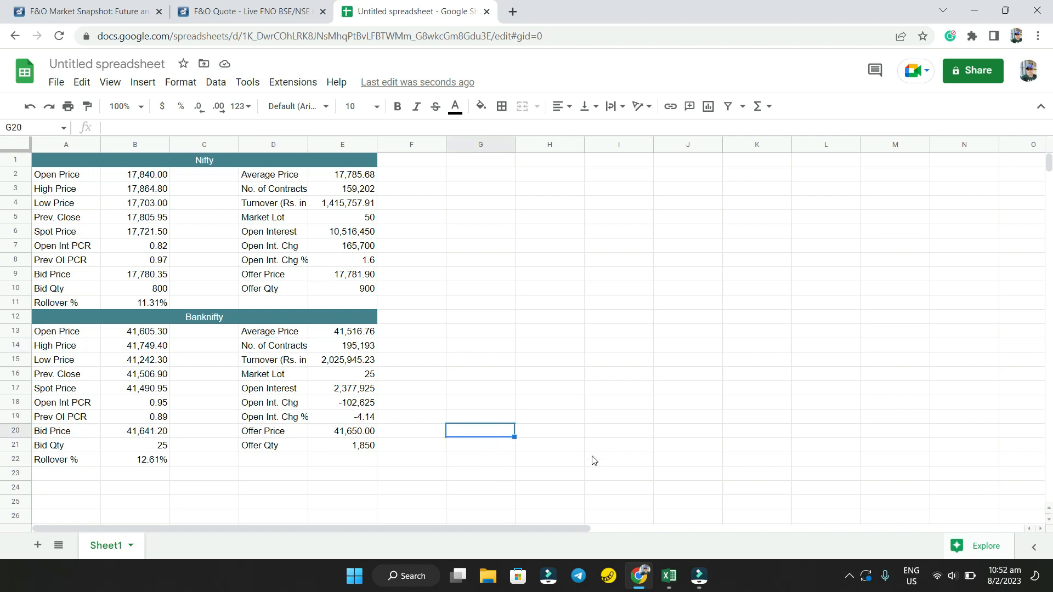
# - Check the recalculation options in the spreadsheet's calculation settings and close them without saving
pyautogui.click(56, 83)
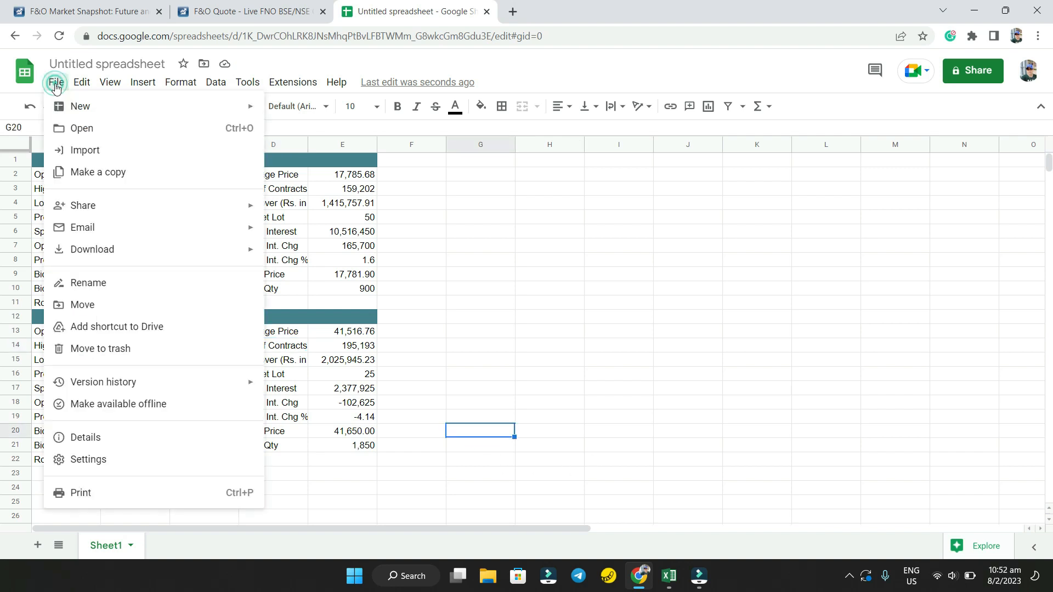
pyautogui.click(131, 469)
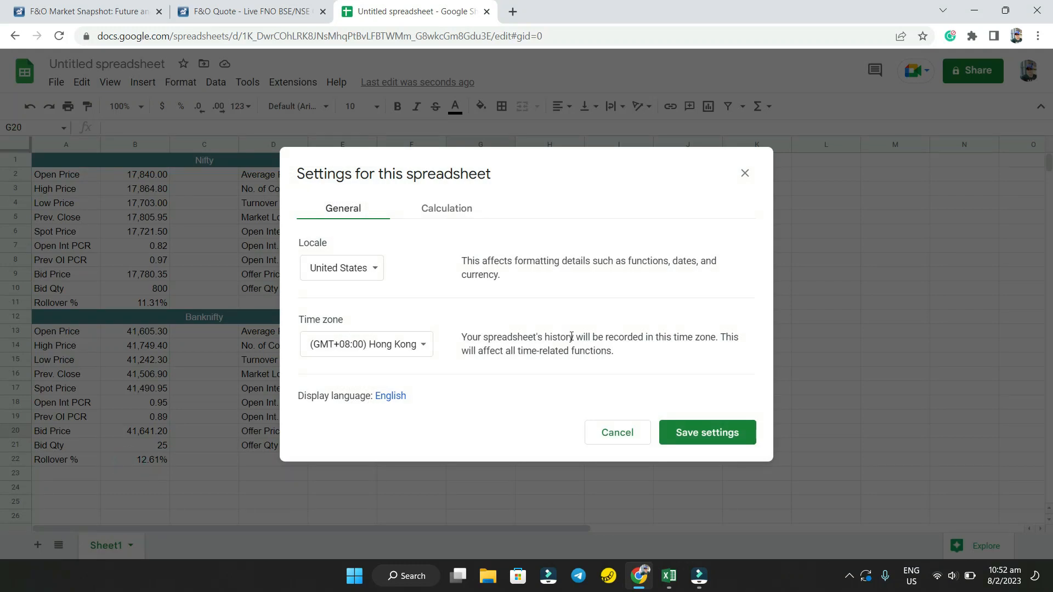
pyautogui.click(438, 205)
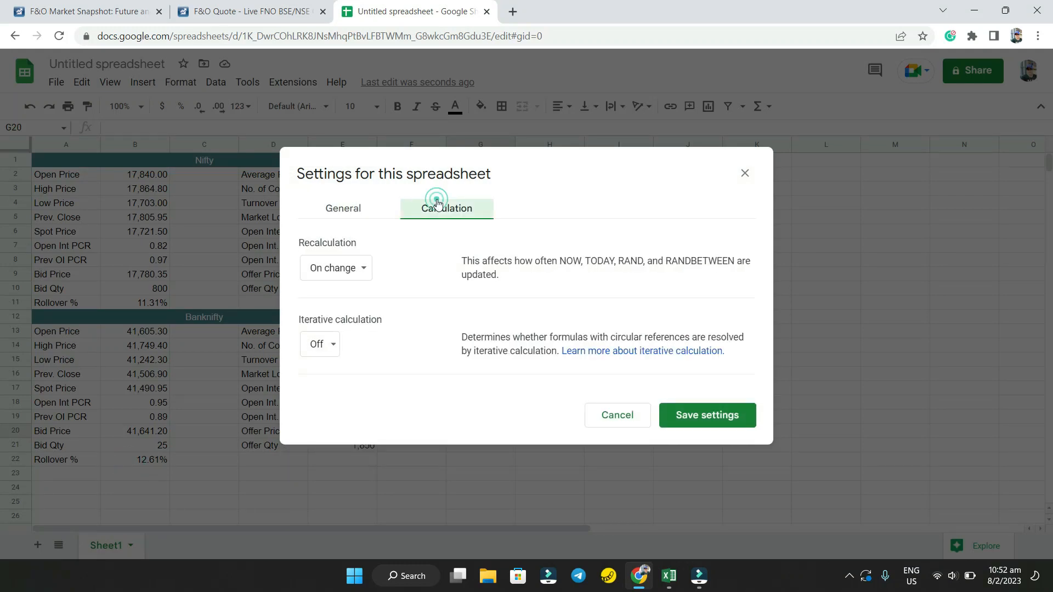
pyautogui.click(612, 421)
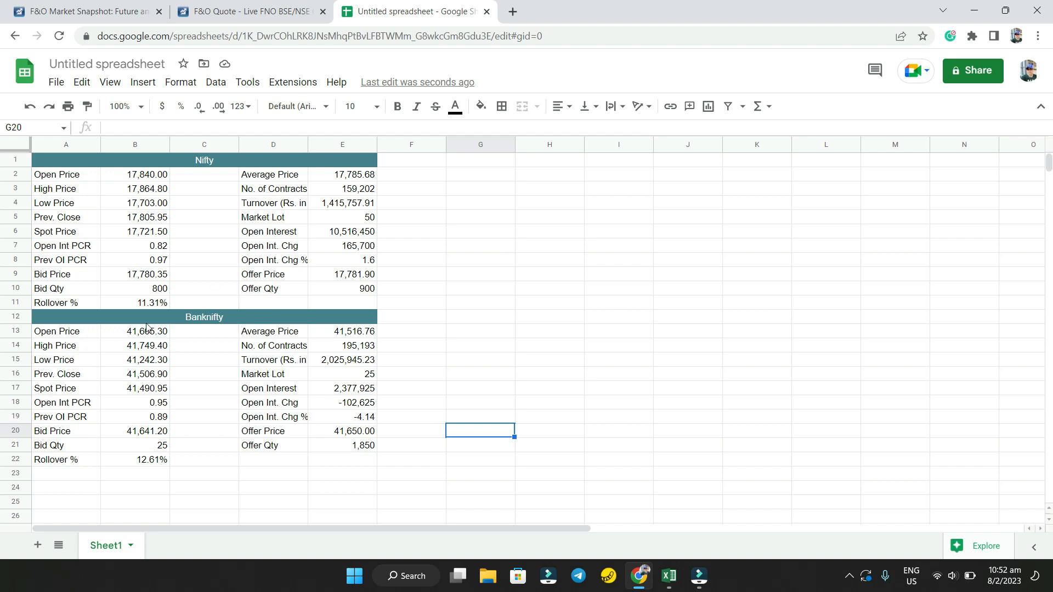
# - Switch to the Moneycontrol F&O quote page and look up the stock futures quote for AB Capital with expiry 23-02-2023
pyautogui.click(255, 11)
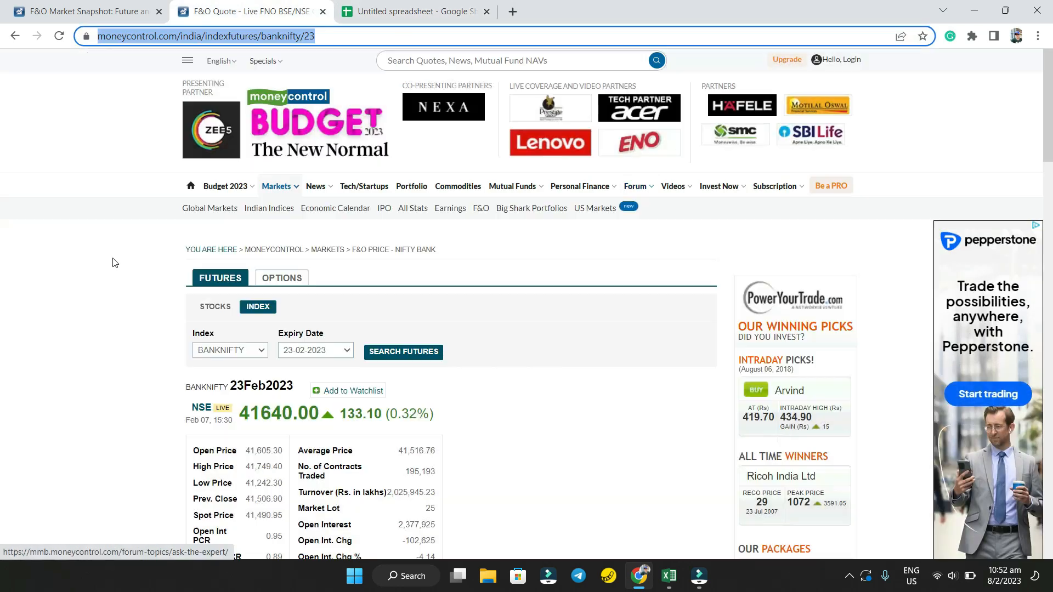
pyautogui.scroll(-2, 451, 254)
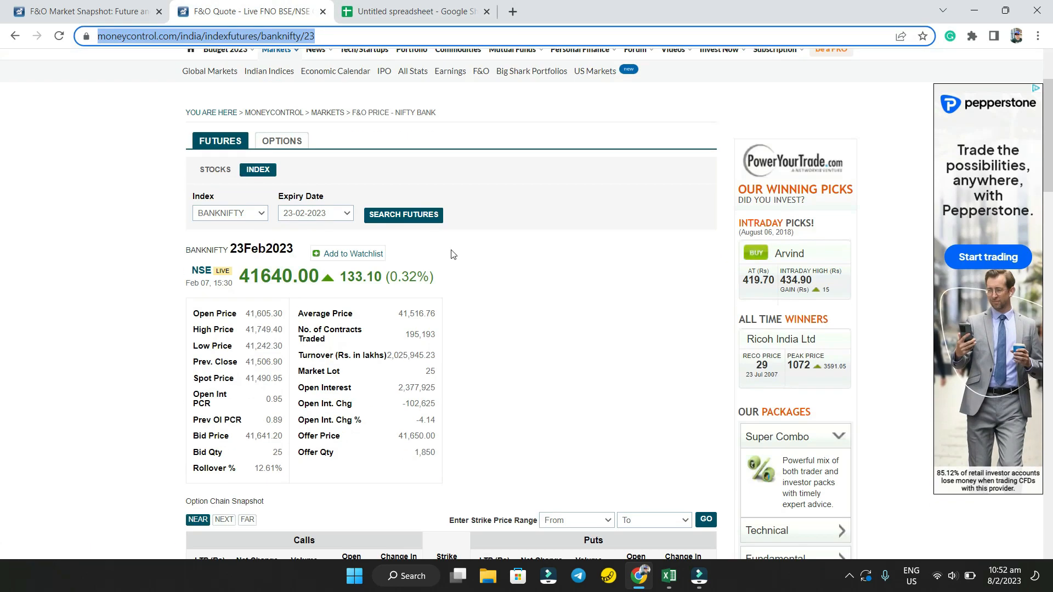
pyautogui.click(215, 169)
pyautogui.click(261, 213)
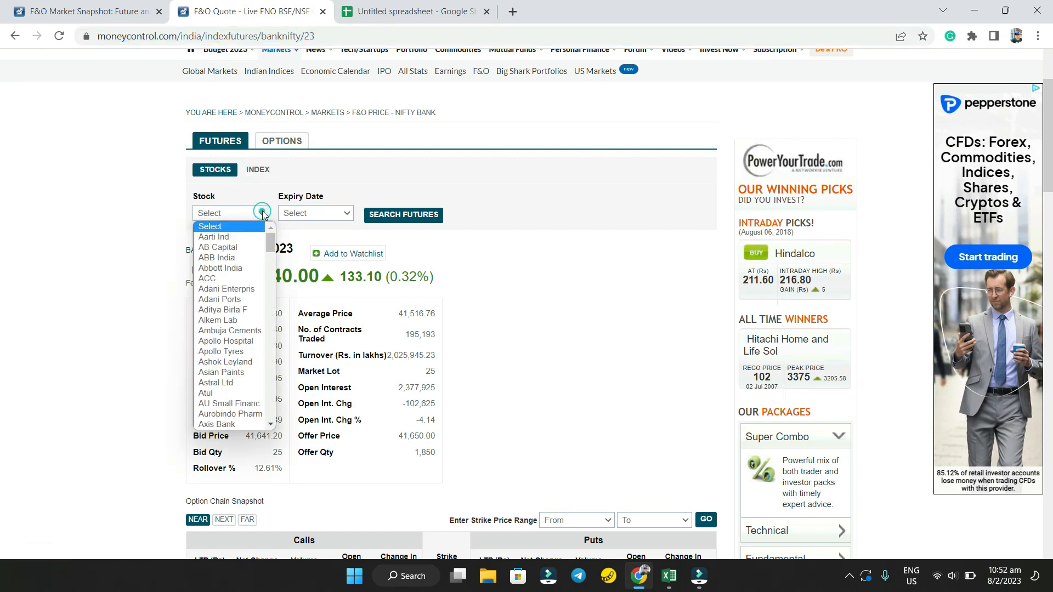
pyautogui.click(229, 247)
pyautogui.click(333, 213)
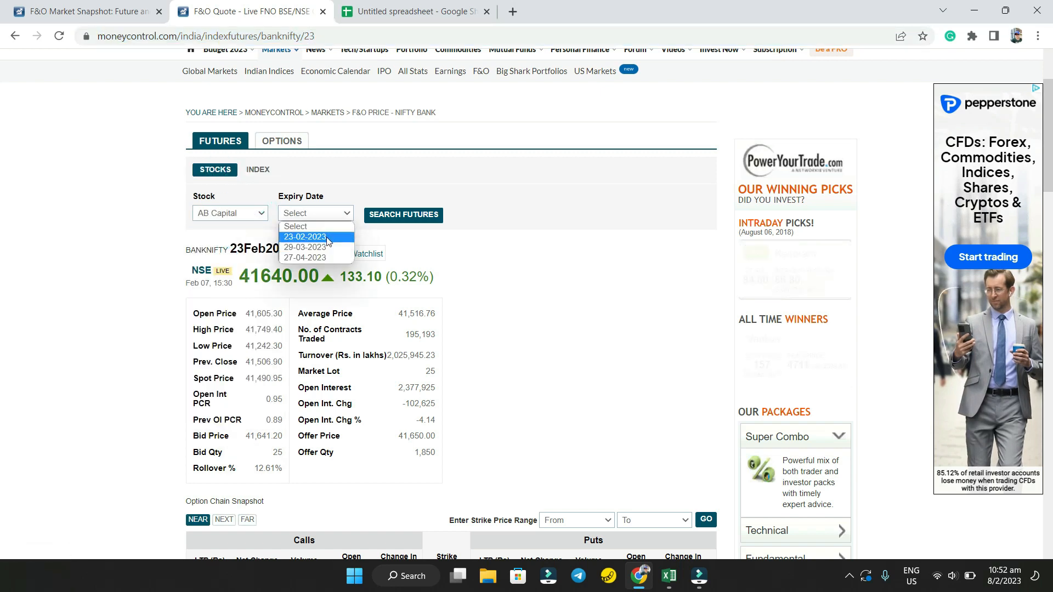
pyautogui.click(327, 238)
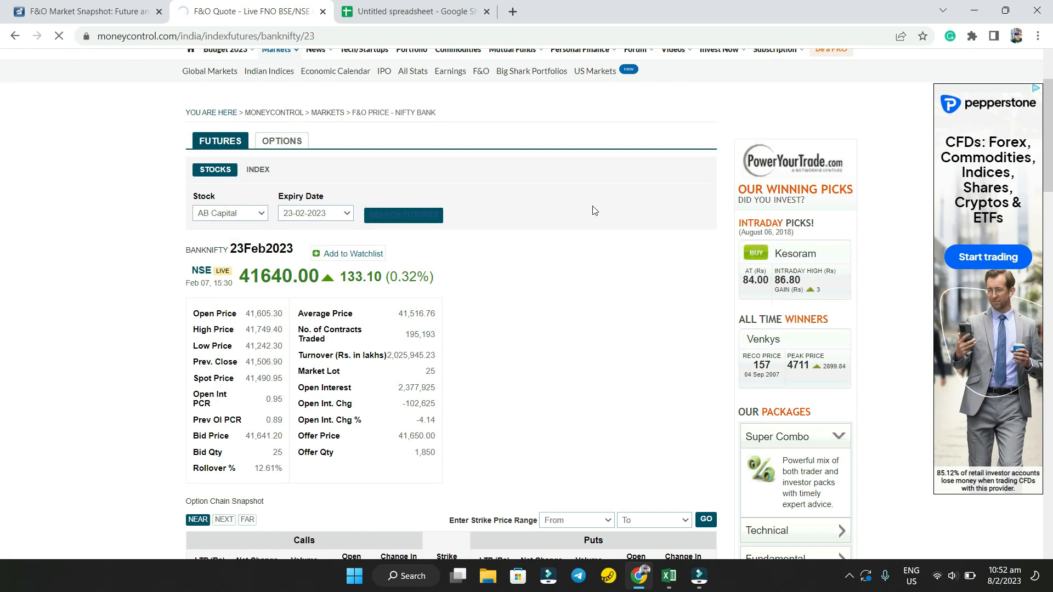
pyautogui.scroll(-2, 524, 330)
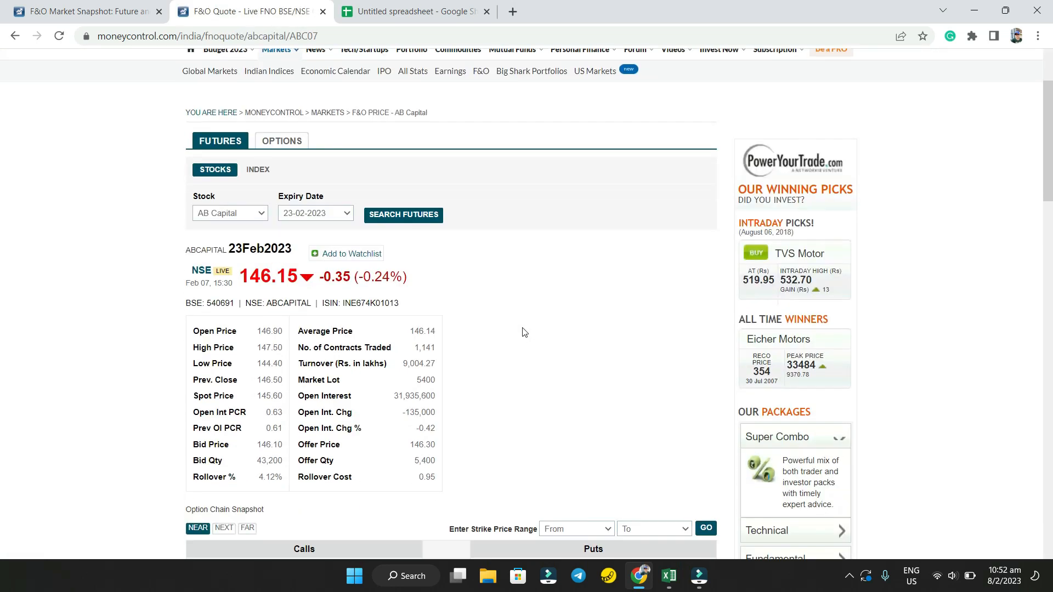
# - Choose Axis Bank as the stock in the futures search
pyautogui.scroll(2, 479, 264)
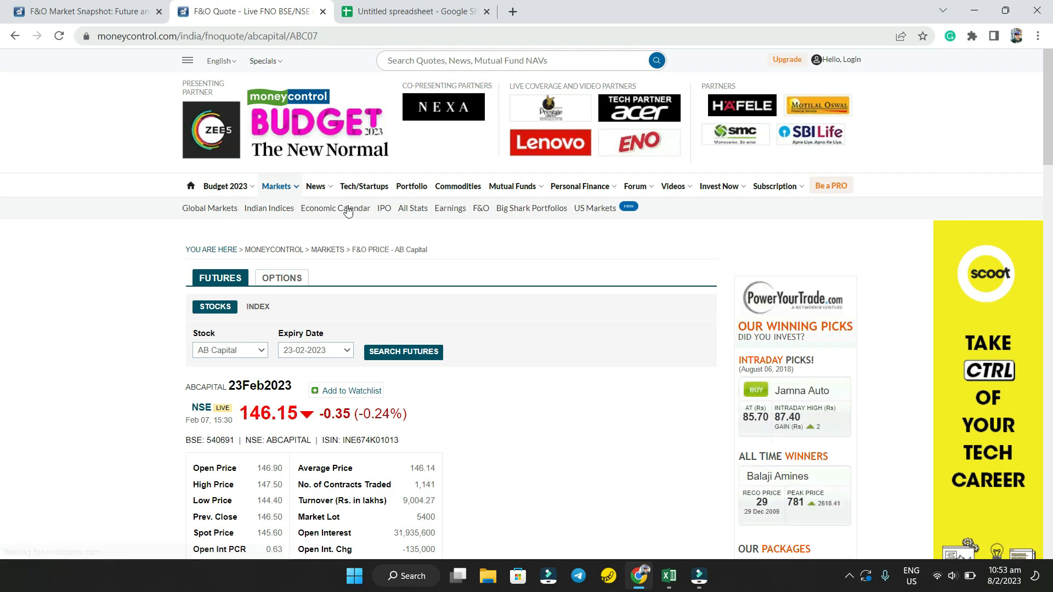
pyautogui.click(266, 352)
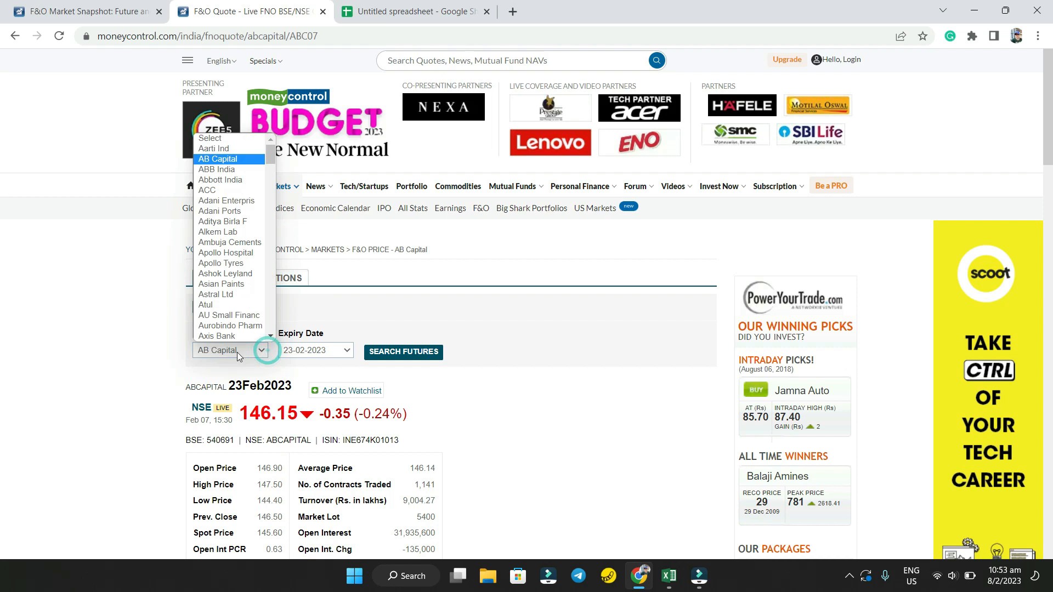
pyautogui.click(222, 316)
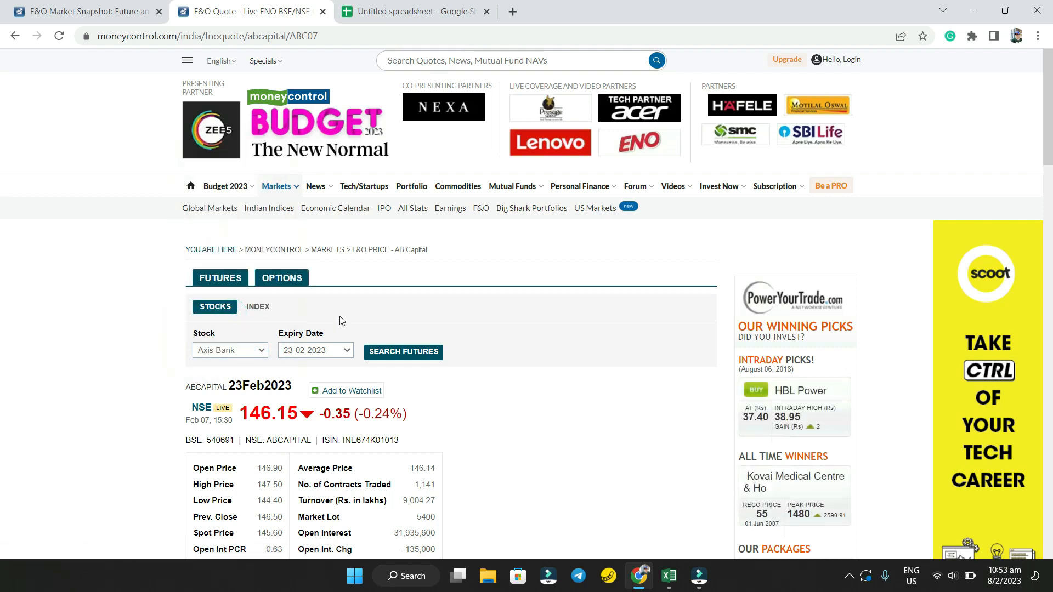